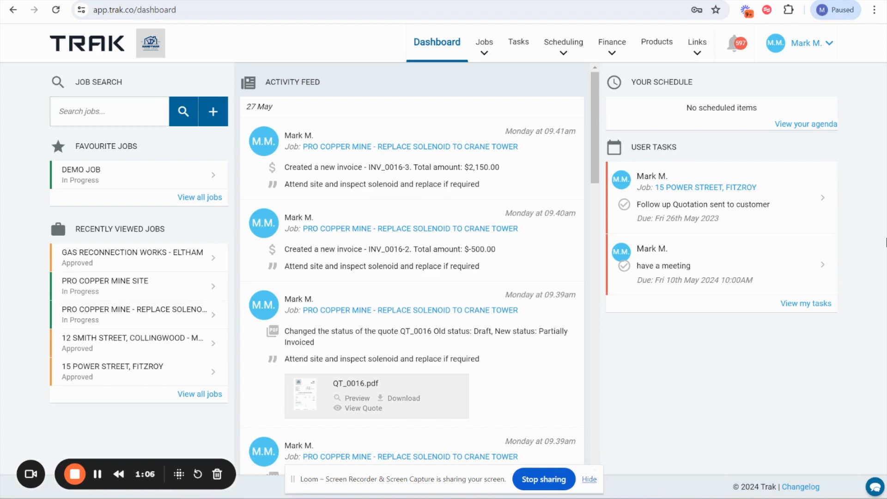
Step: Open the job templates in the account settings and start creating a new job template
click(808, 43)
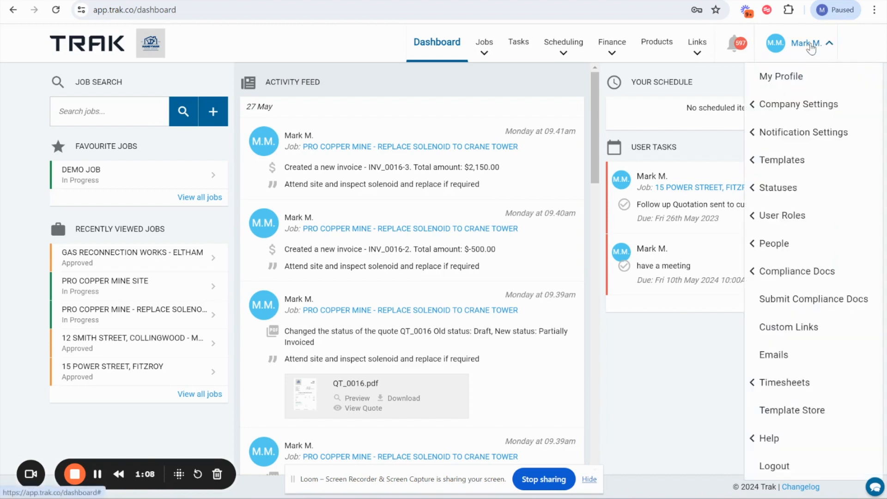
mouse_move(806, 108)
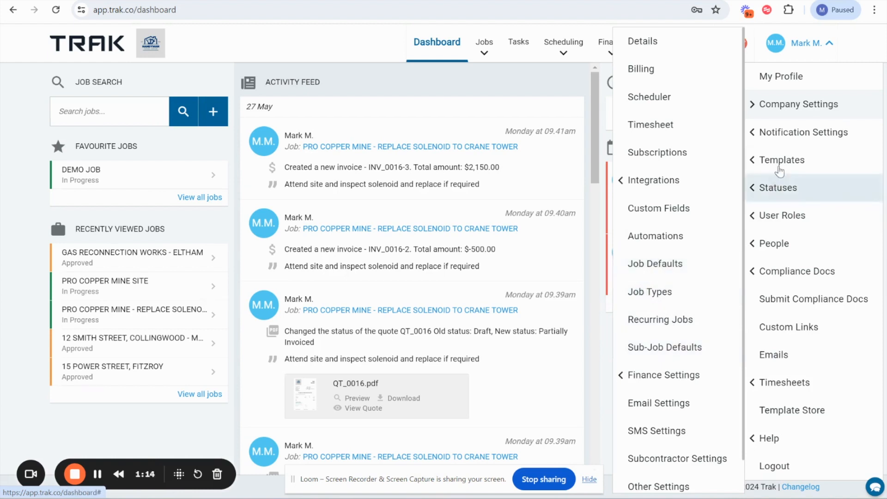
mouse_move(781, 167)
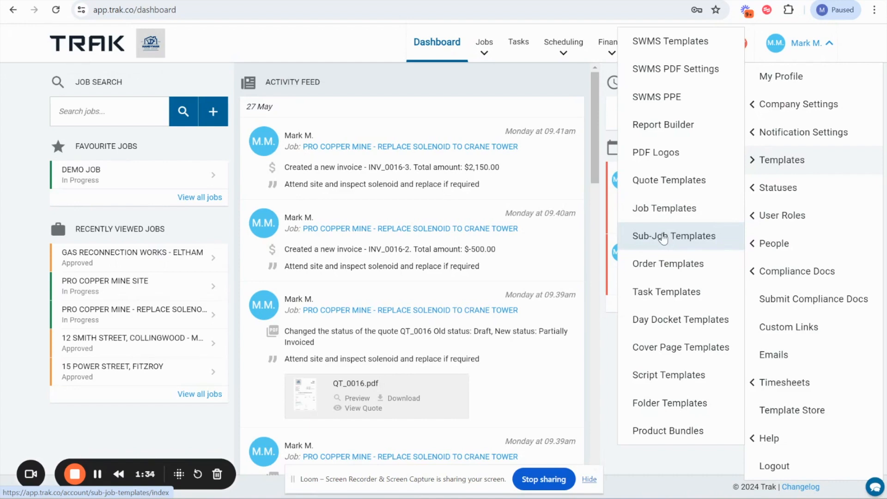
click(664, 208)
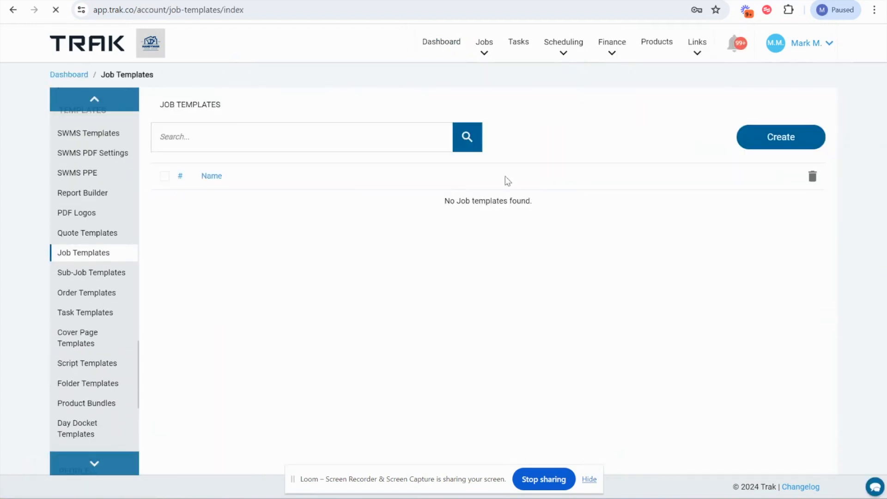
click(781, 144)
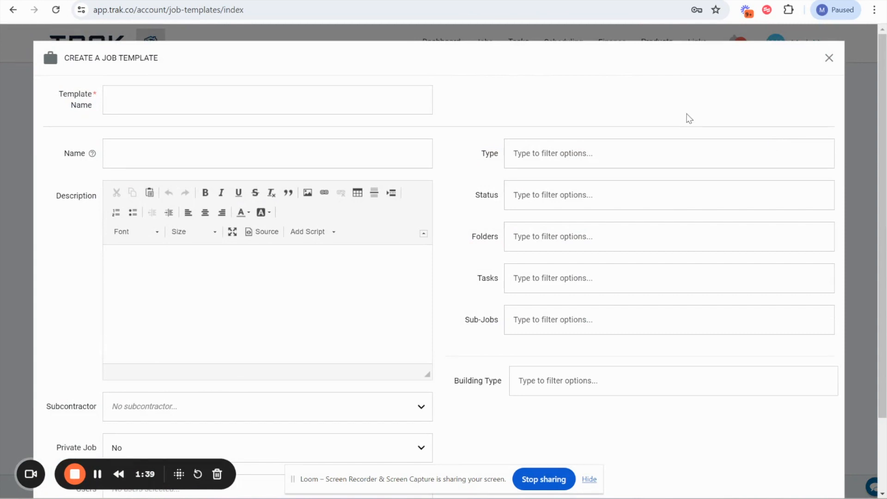
Step: Set the new job template's template name to "Gas Inspection"
scroll(504, 139, down, 2)
scroll(506, 138, up, 1)
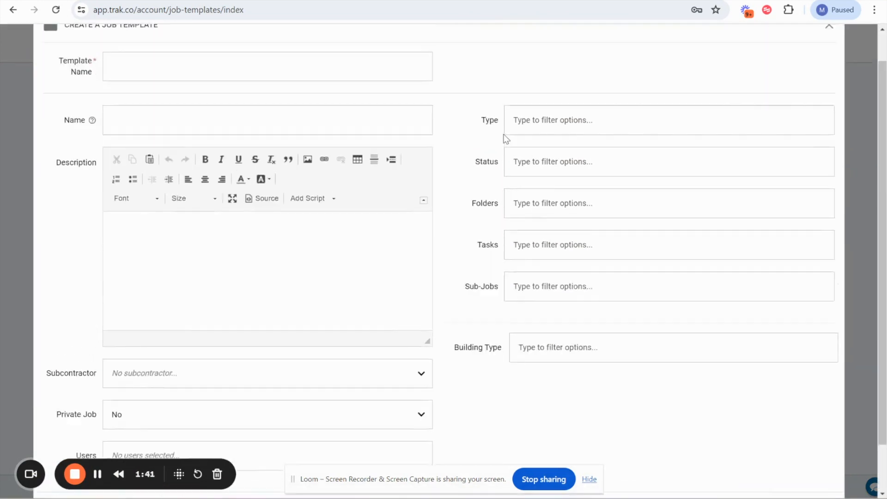
scroll(505, 138, up, 1)
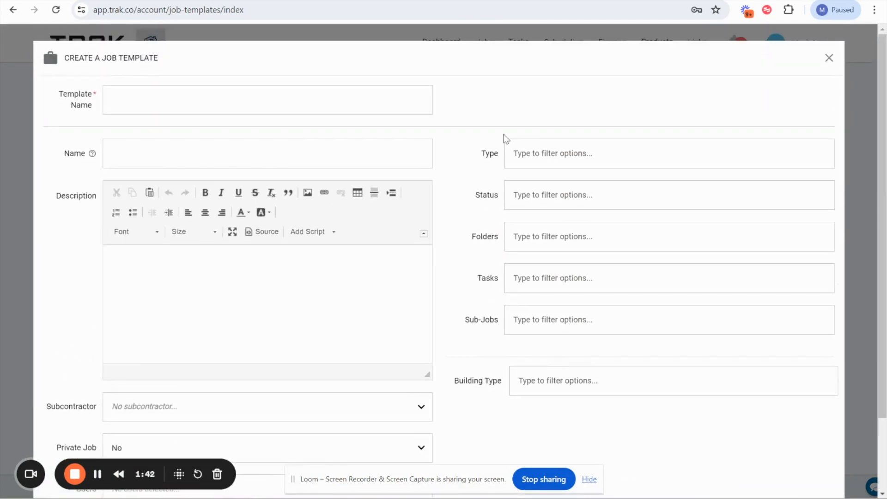
click(144, 105)
text(Gas)
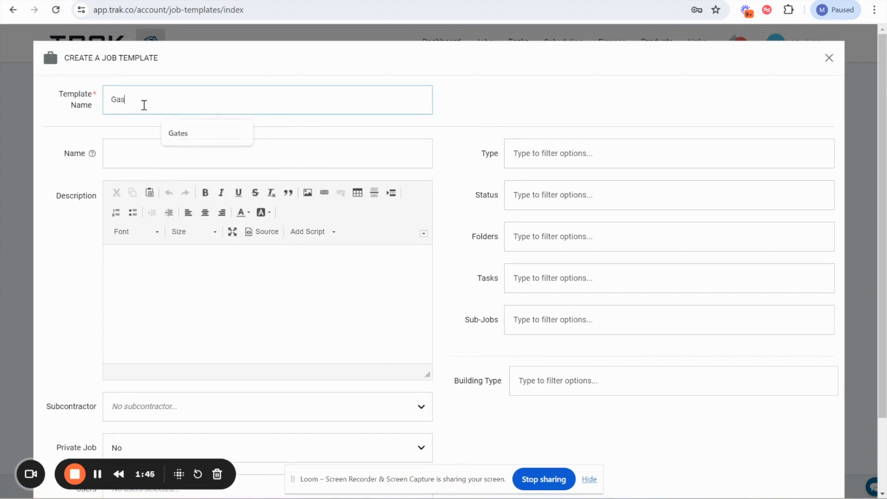
text( Inspection)
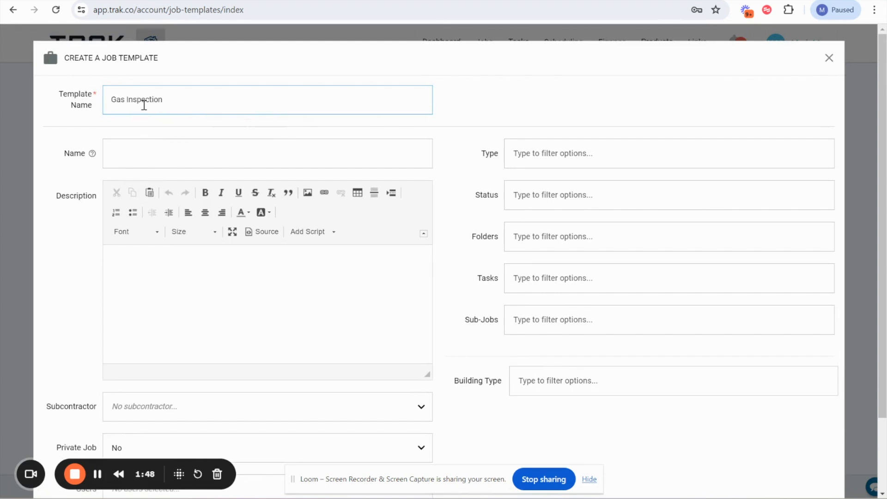
Step: Look through the available placeholders and fill the template's job Name with the {job_address} placeholder
click(148, 160)
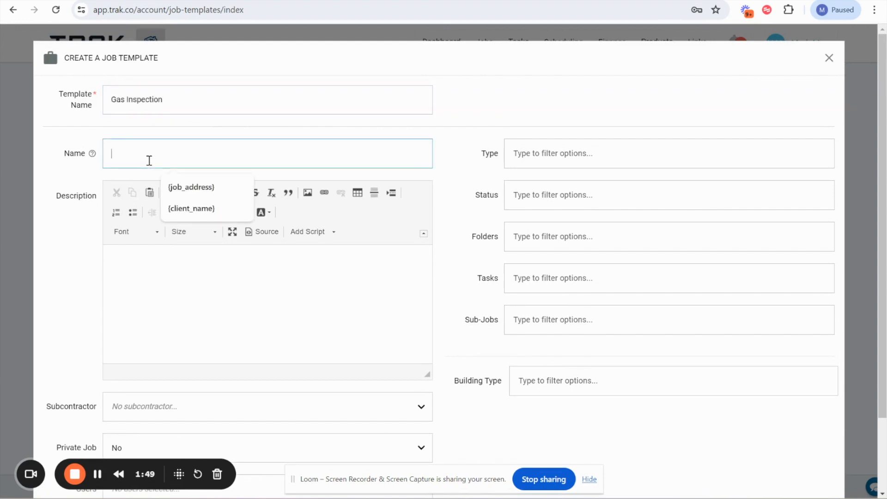
click(91, 157)
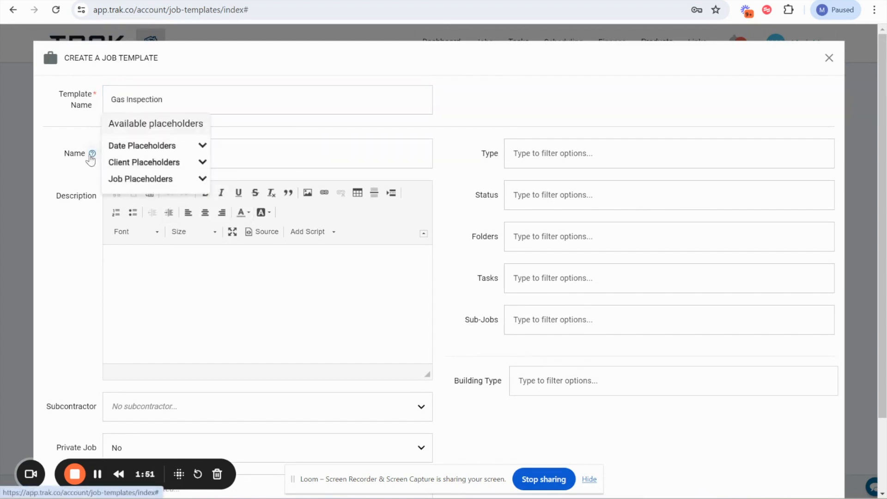
click(138, 149)
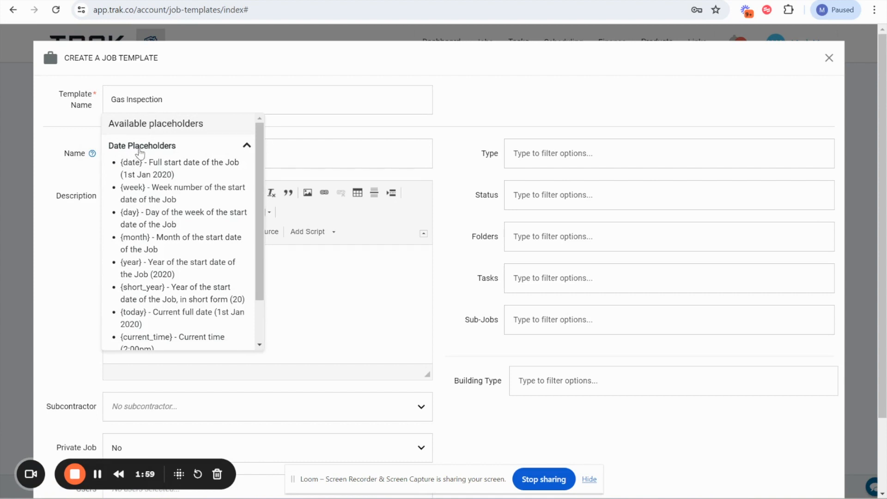
click(140, 148)
click(138, 163)
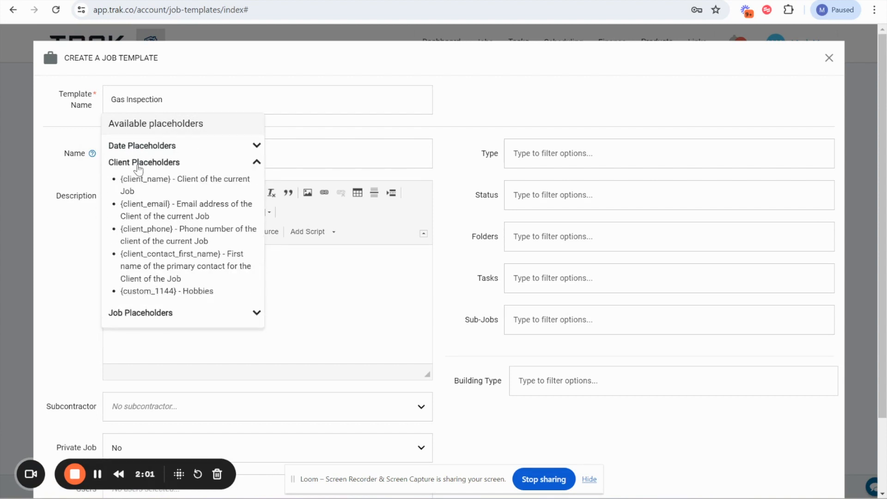
click(139, 164)
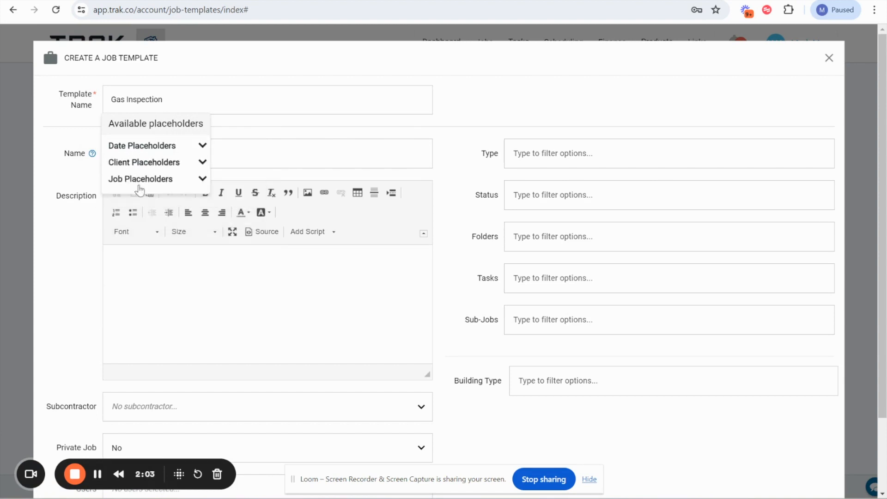
click(139, 181)
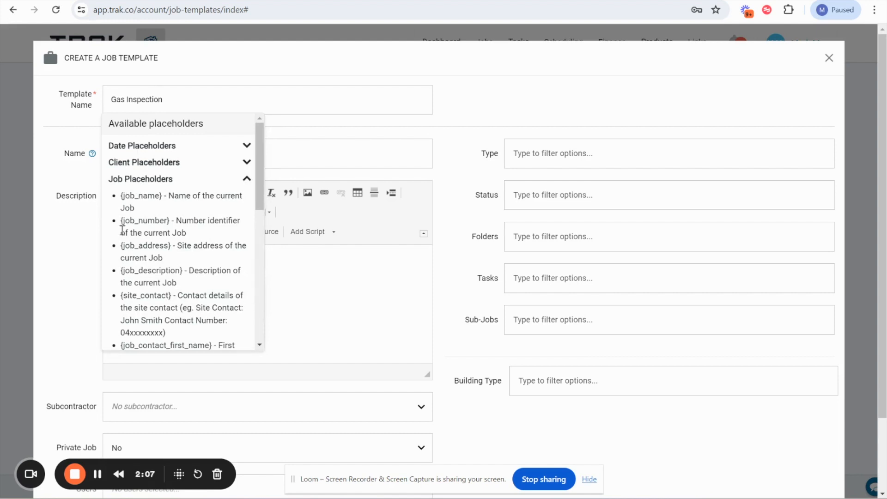
drag(121, 245, 172, 246)
key(ctrl+c)
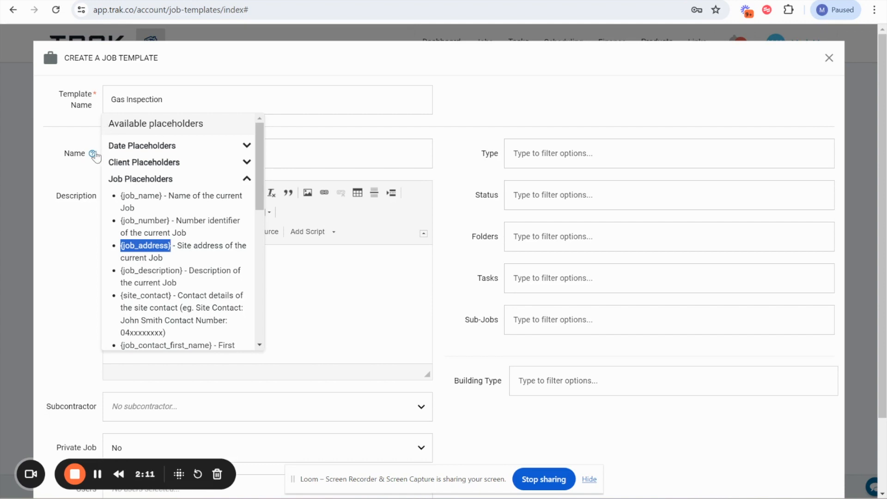
click(125, 147)
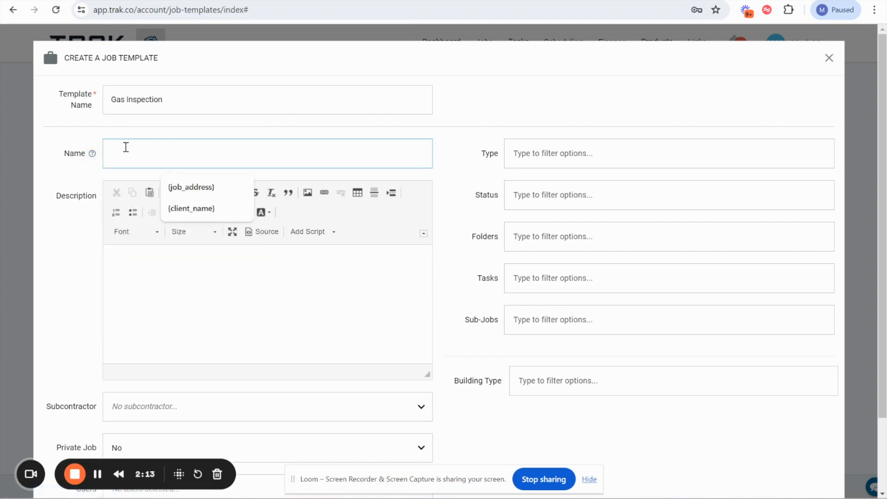
key(ctrl+v)
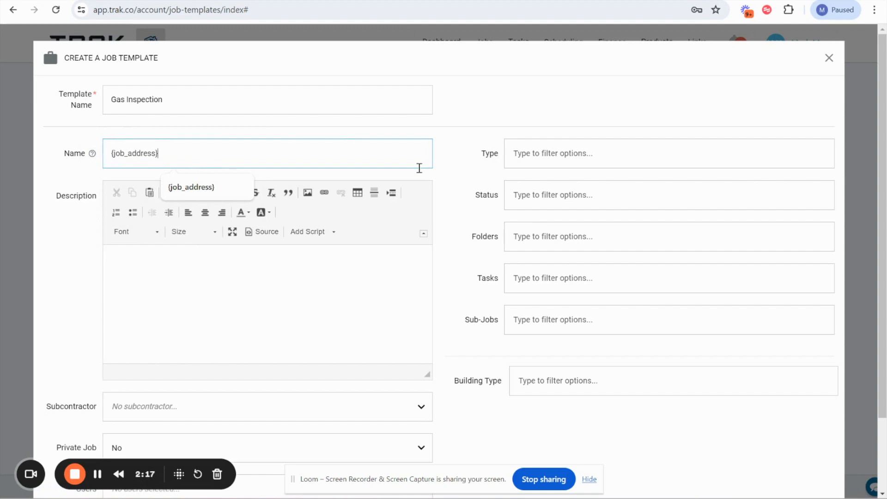
Step: Set the template's job type to Plumbing and its status to Approved
click(516, 163)
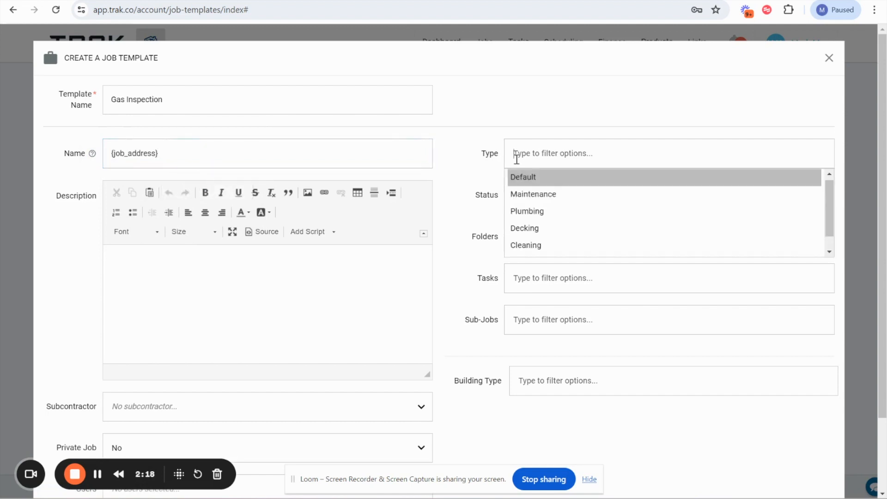
click(522, 216)
click(533, 196)
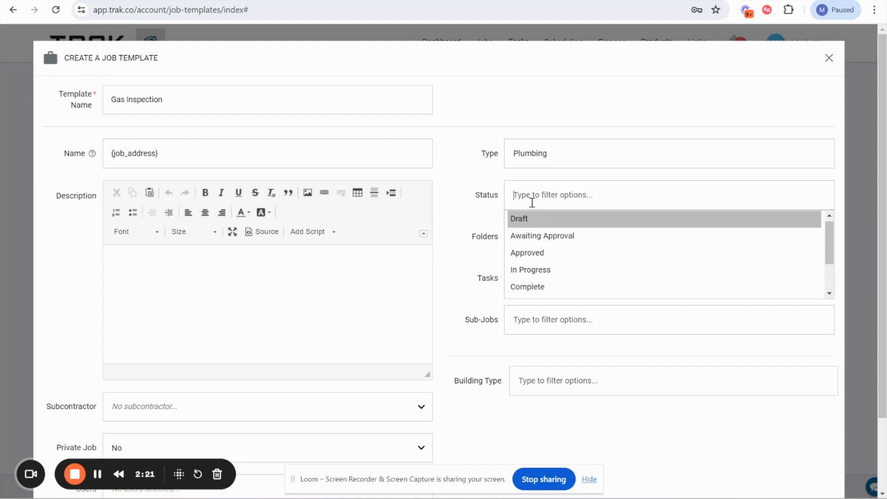
click(531, 254)
Step: Add the Tap Repair folder to the template and set the building type to Apartment
click(539, 242)
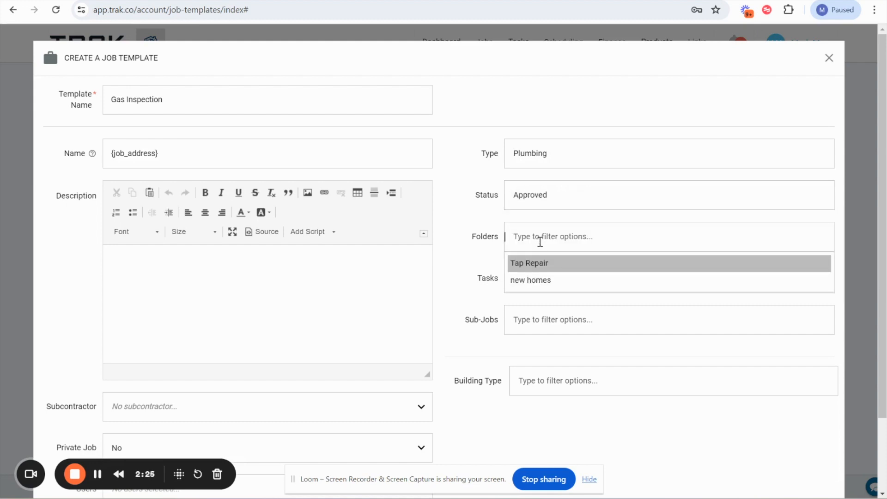
click(535, 267)
click(535, 279)
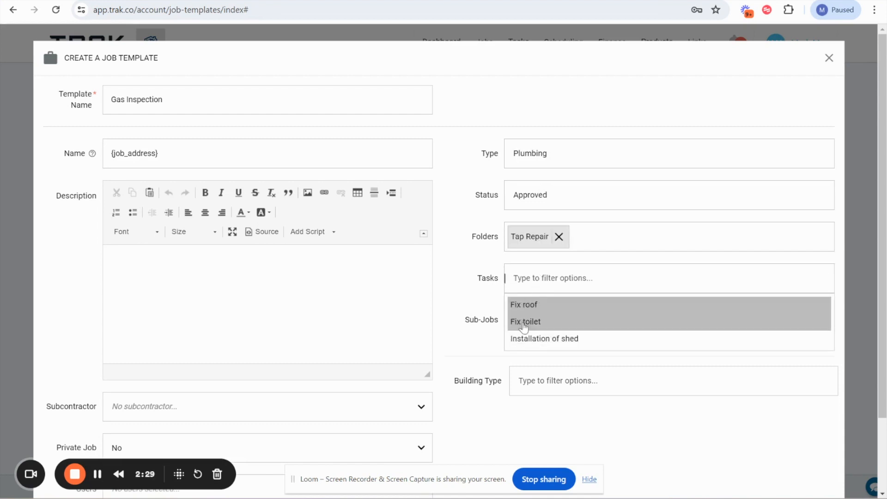
click(492, 306)
drag(456, 317, 494, 329)
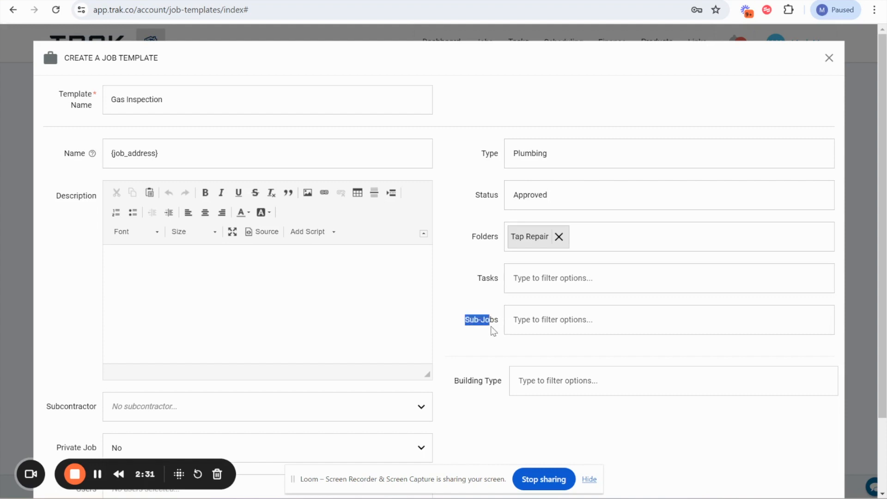
click(529, 375)
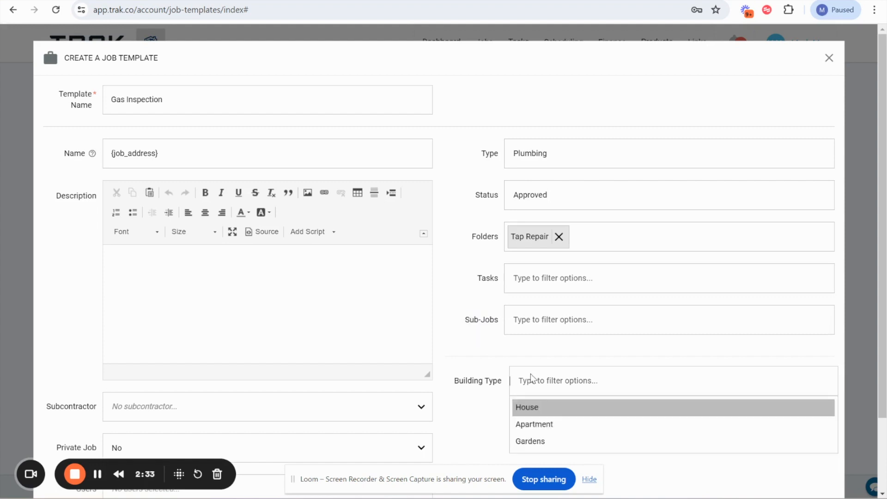
click(530, 426)
Step: Assign the Plumbers team as the template's users
scroll(492, 379, down, 2)
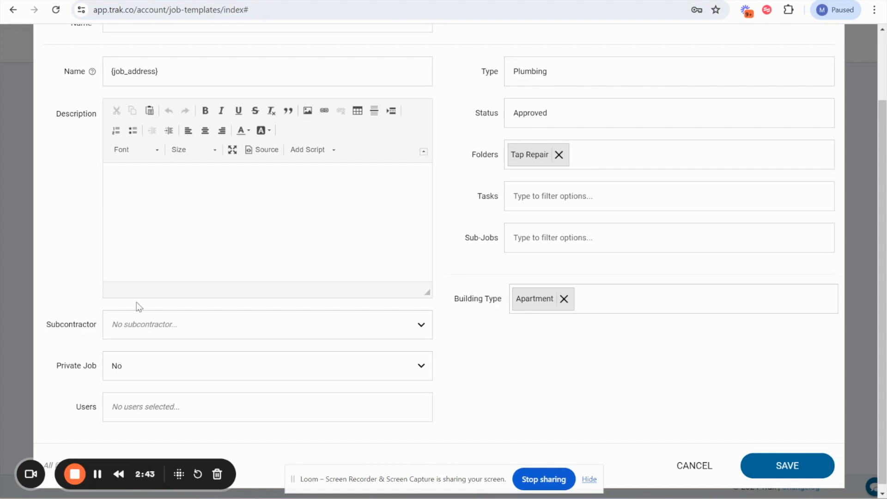
drag(51, 323, 104, 326)
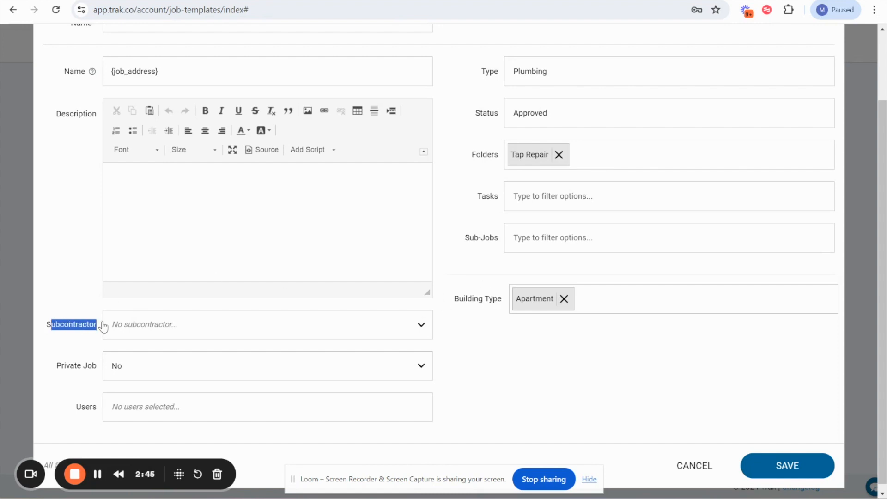
click(69, 365)
drag(69, 405, 84, 405)
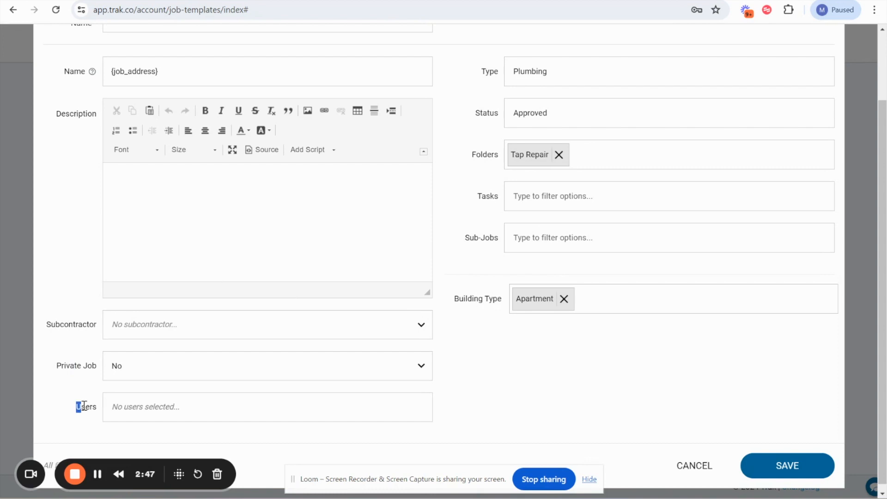
click(126, 408)
scroll(125, 408, down, 1)
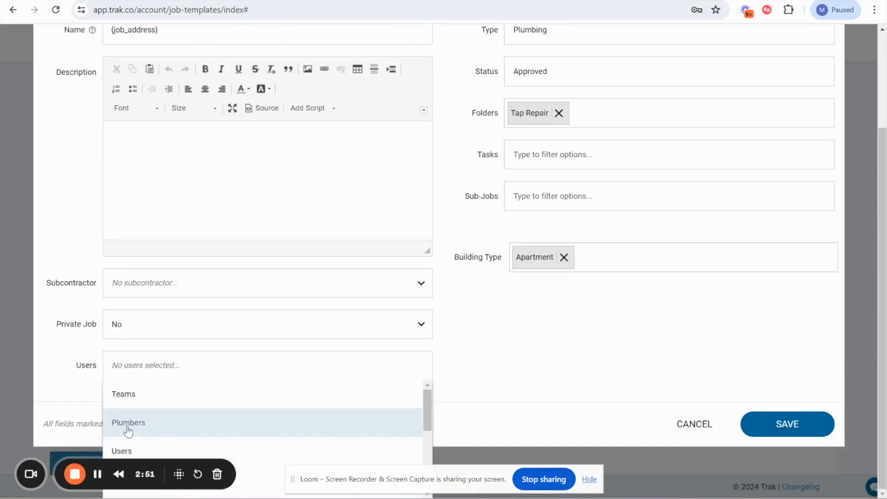
click(126, 425)
Step: Insert the Maintenance Job Script into the template's description
scroll(39, 298, up, 2)
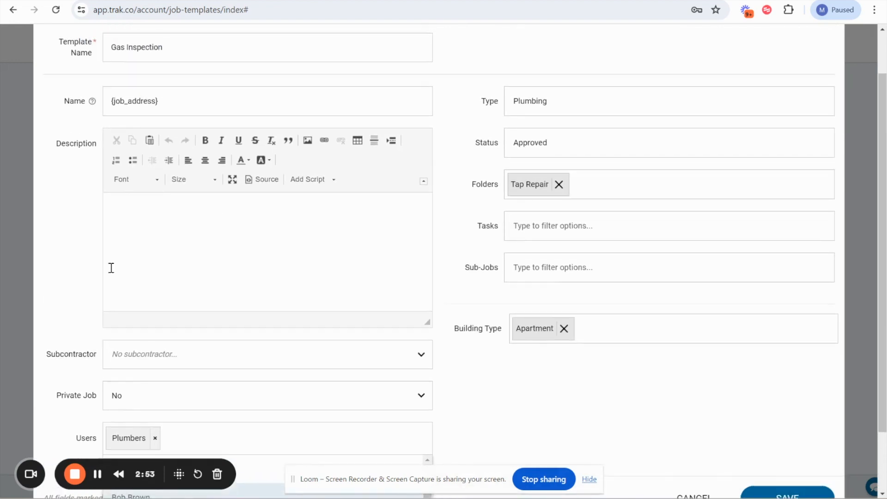
click(316, 179)
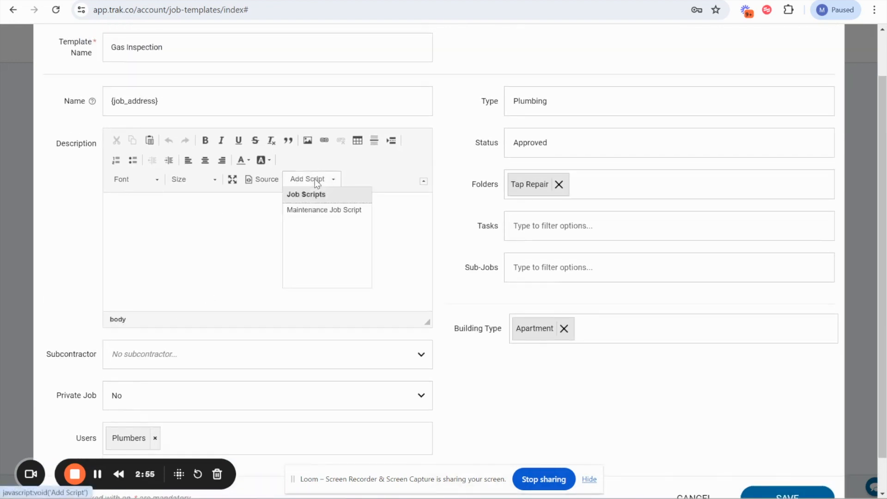
click(314, 211)
scroll(177, 261, up, 1)
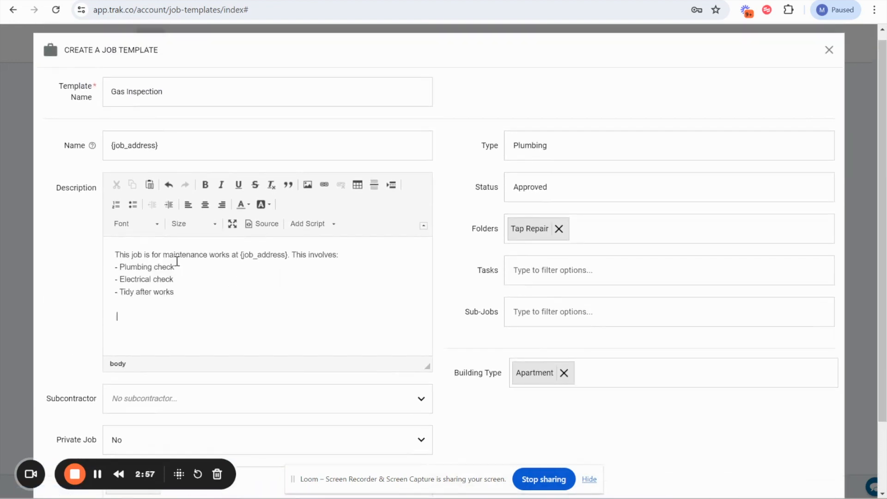
Step: Save the Gas Inspection job template and check which actions are available for it in the template list
scroll(377, 354, down, 2)
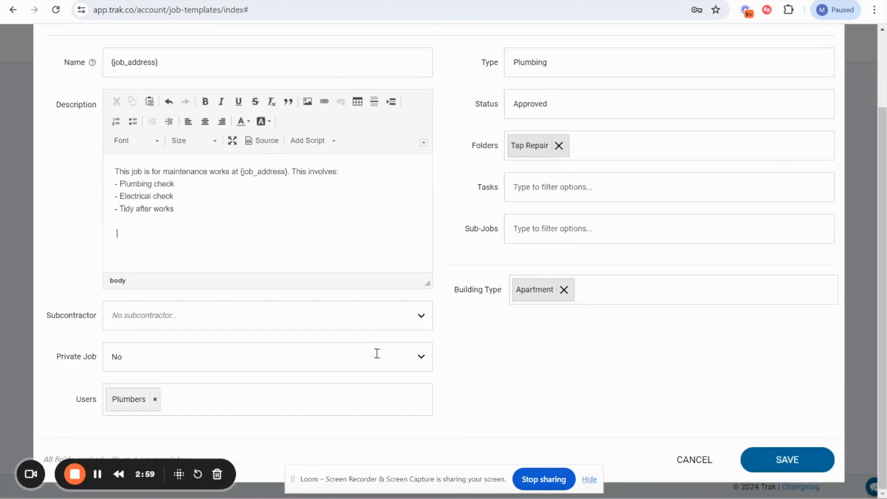
scroll(507, 365, up, 1)
scroll(508, 366, down, 1)
click(793, 459)
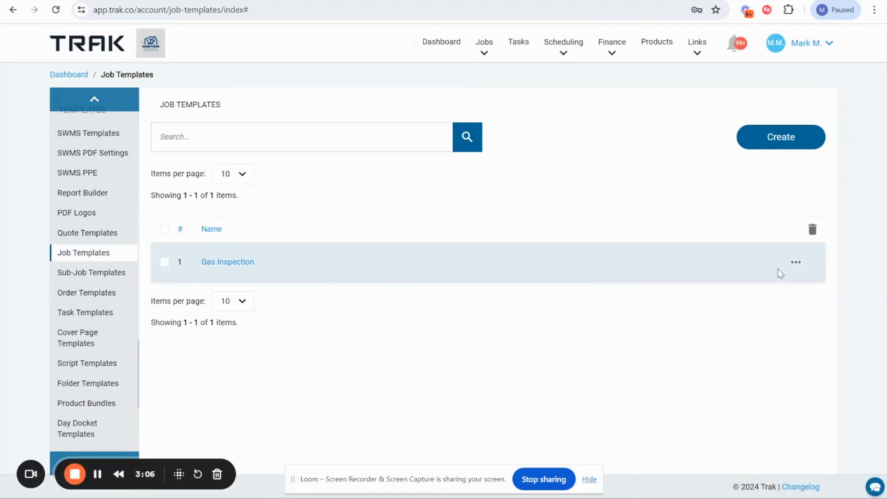
click(796, 262)
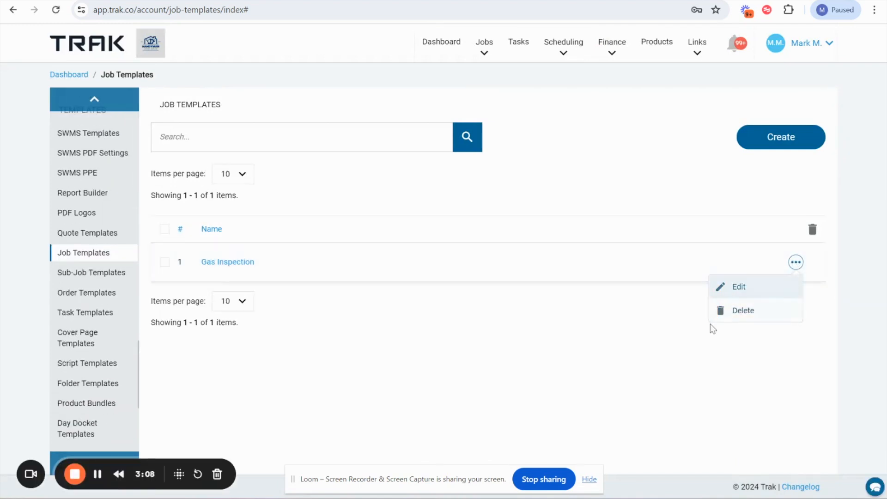
click(670, 336)
Step: Go to the jobs area, start a new job and apply the Gas Inspection template to it
mouse_move(476, 48)
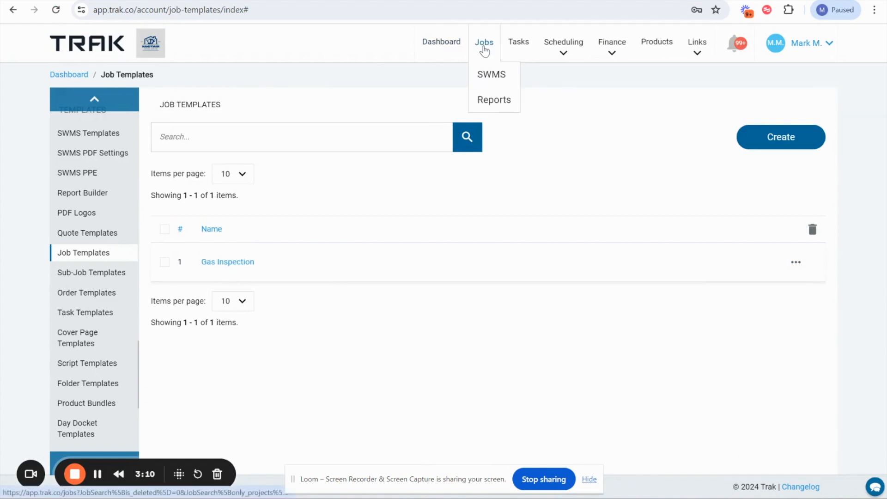
click(484, 49)
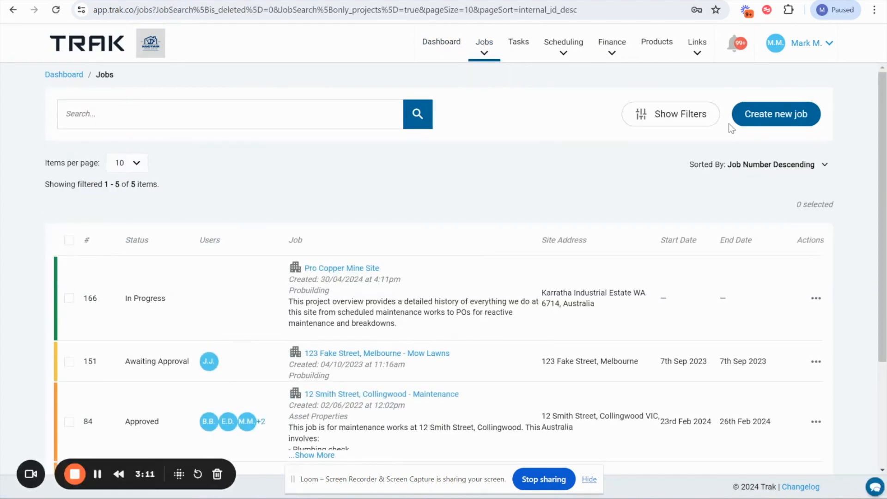
click(774, 115)
drag(63, 98, 103, 100)
click(142, 103)
click(140, 123)
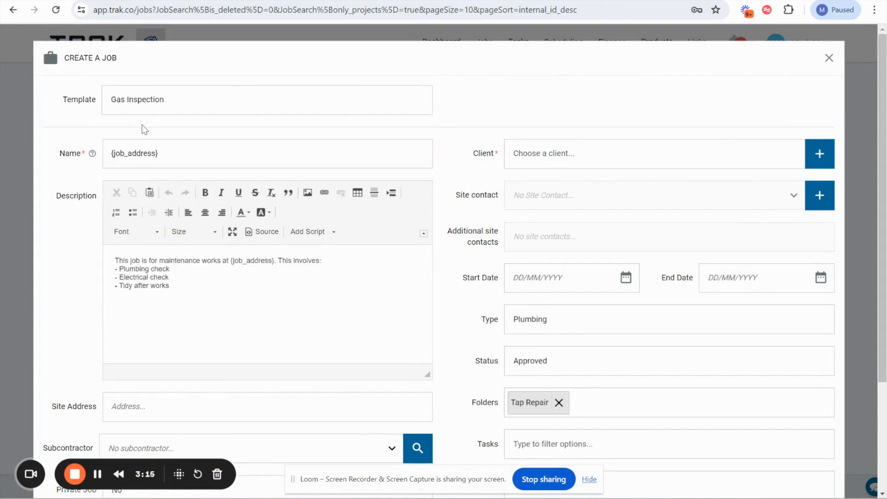
Step: Review the client choices and the prefilled fields of the new job form, and close the form without saving
click(531, 160)
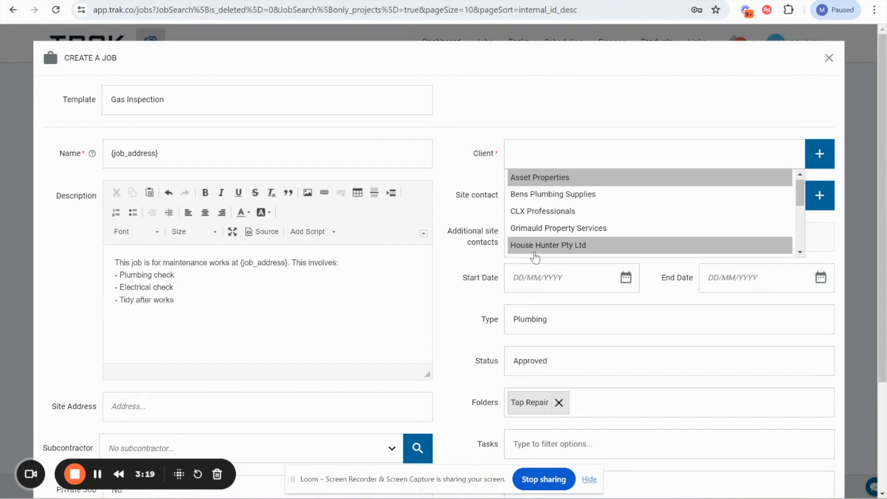
click(462, 188)
scroll(459, 187, down, 3)
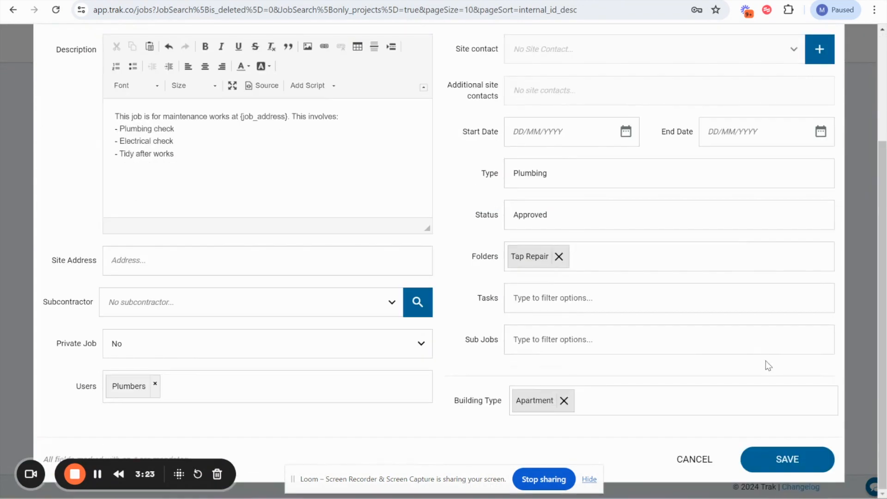
scroll(462, 254, up, 1)
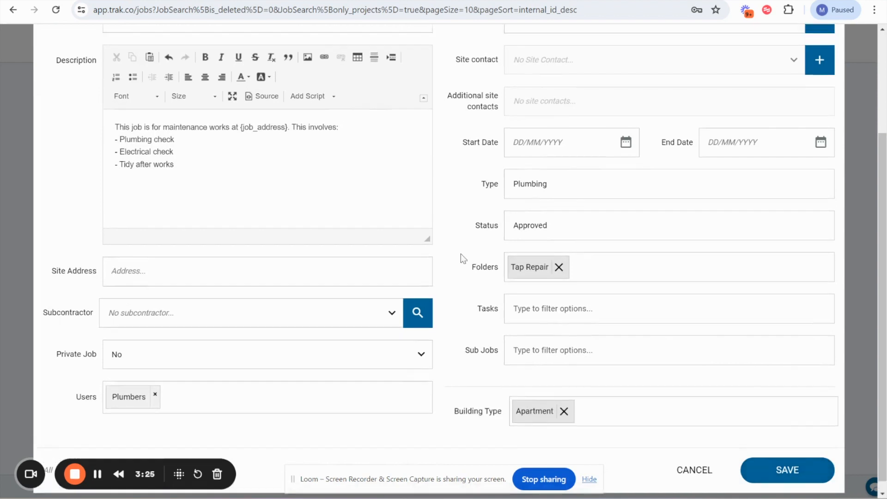
scroll(461, 258, up, 3)
scroll(461, 254, down, 2)
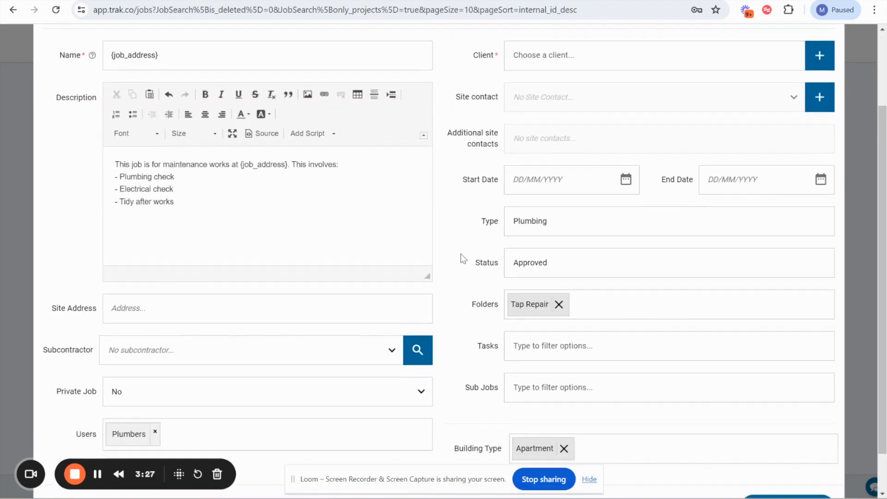
scroll(440, 111, up, 2)
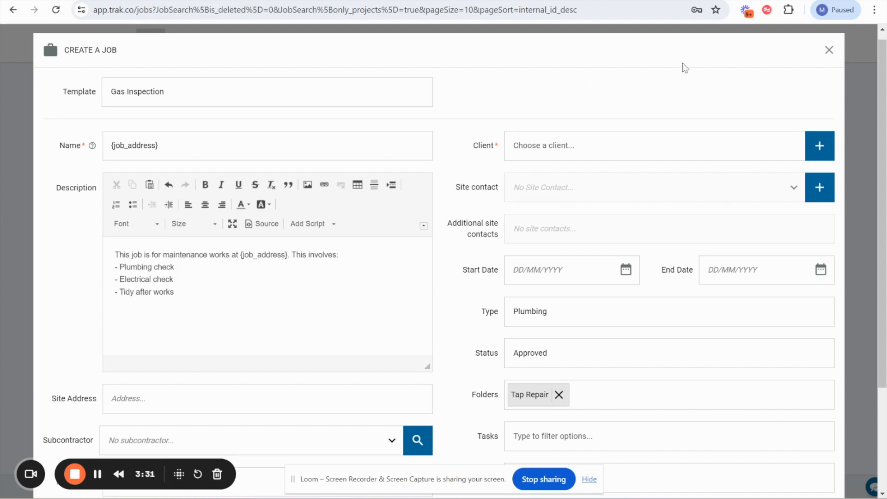
click(830, 51)
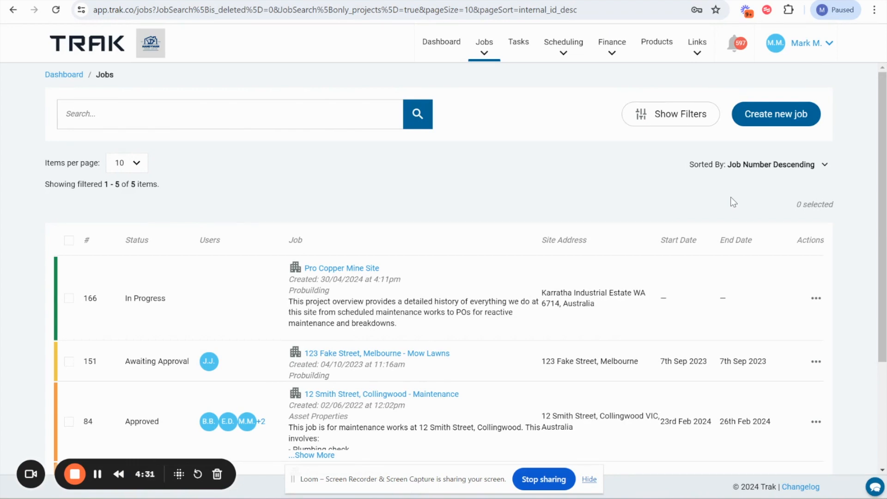
Step: Go to the sub-job templates and start a new template named Home build
click(801, 45)
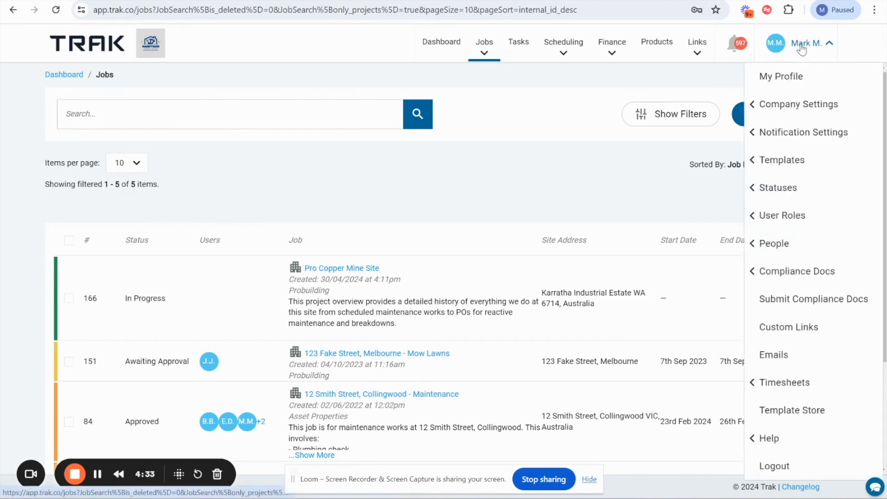
click(771, 164)
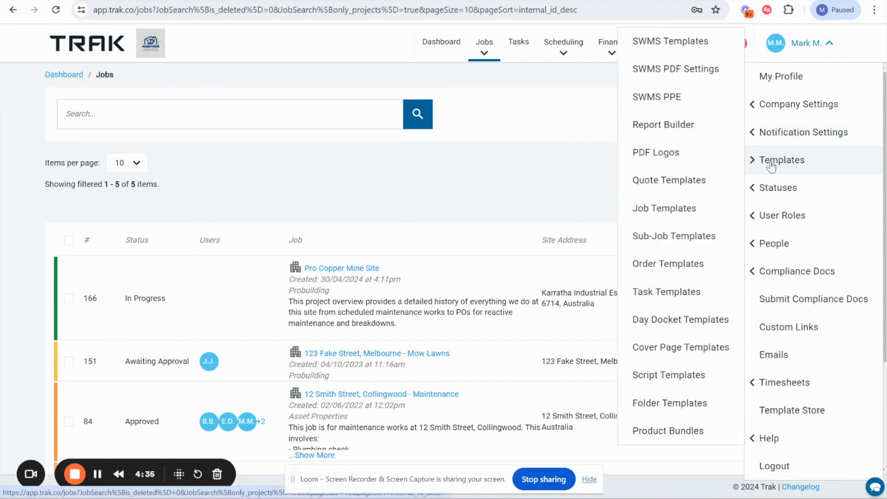
click(665, 237)
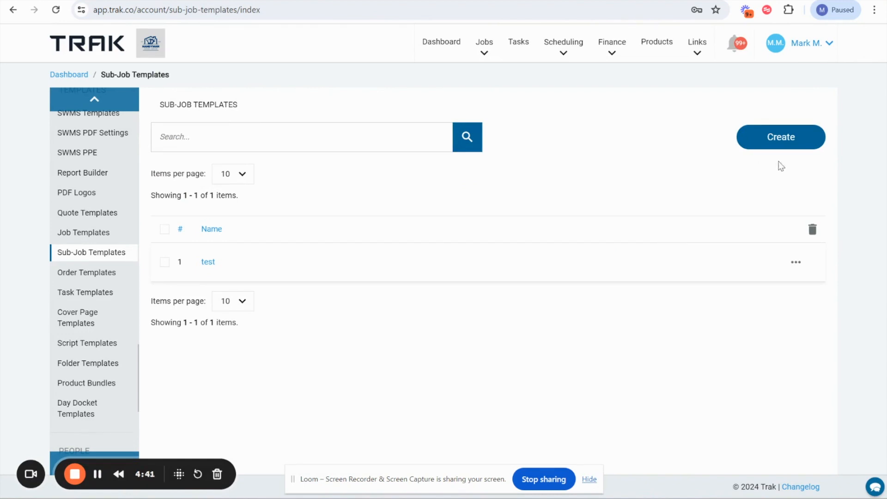
click(776, 147)
click(367, 238)
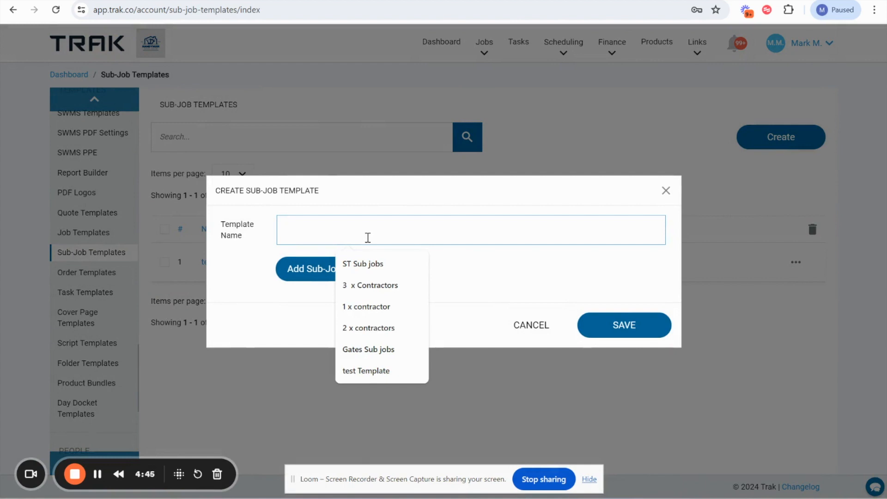
text(Home build)
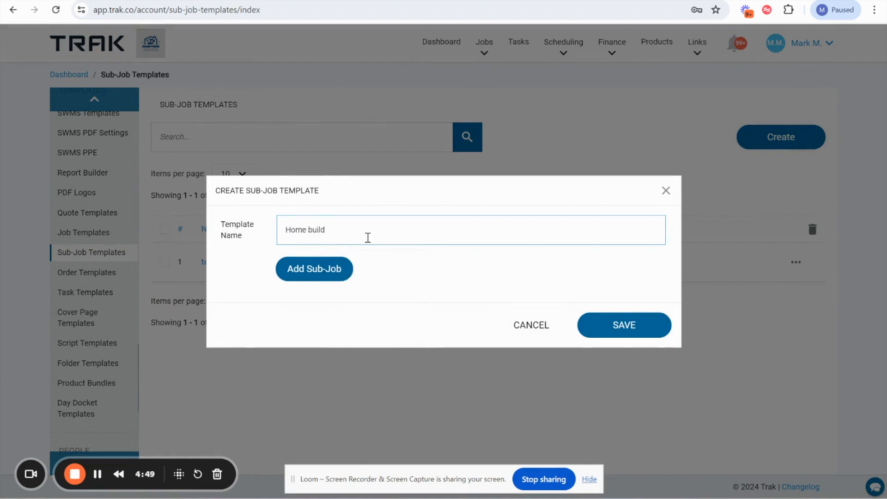
Step: Add a sub-job to the Home build template and look over the fields of its form
click(298, 272)
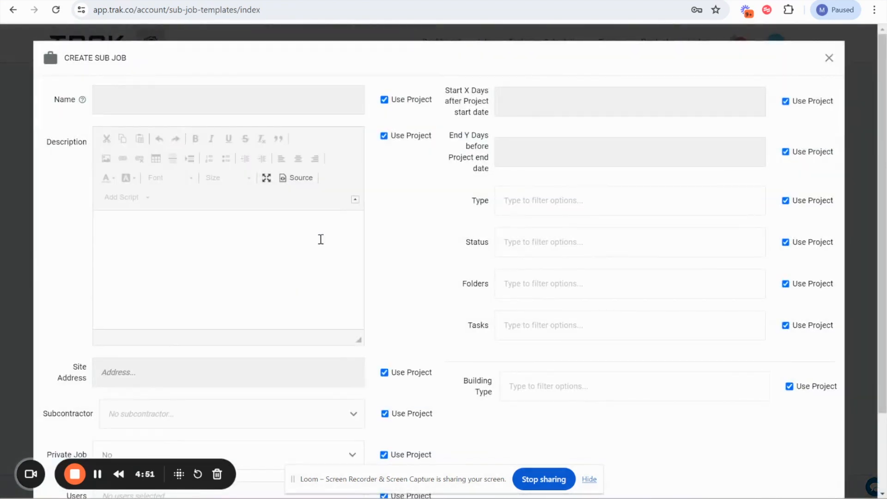
scroll(398, 332, down, 2)
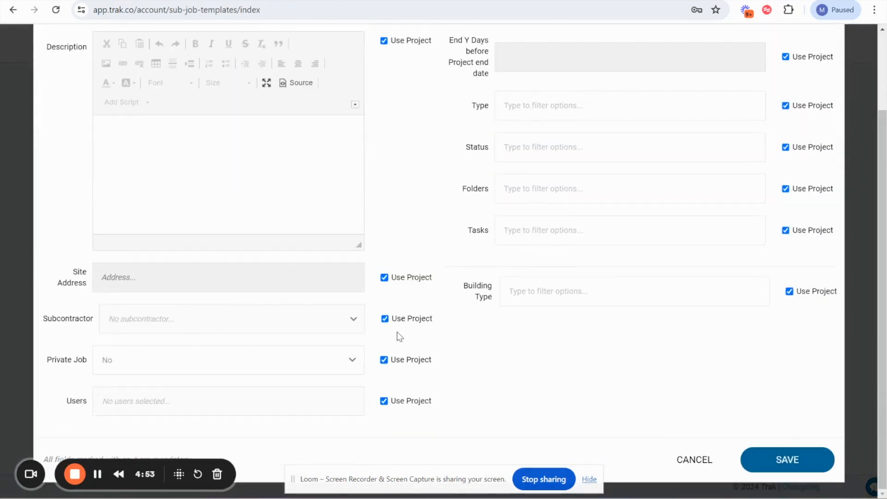
scroll(405, 239, up, 2)
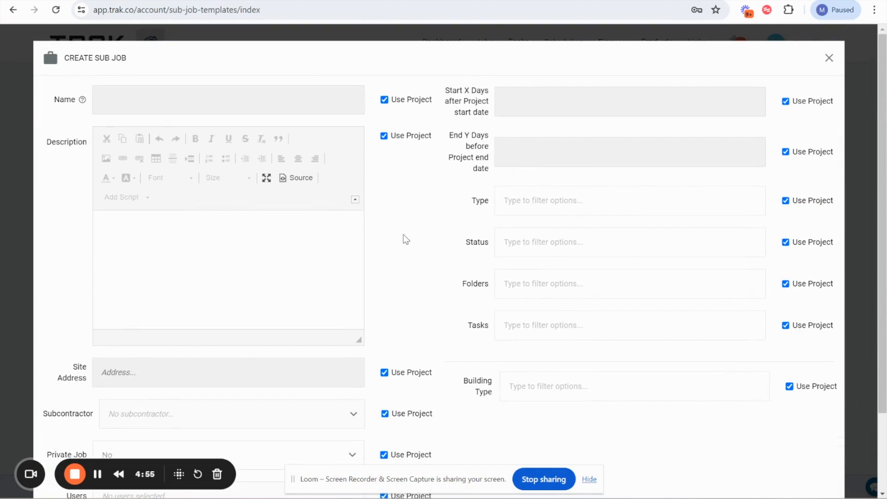
Step: Stop the sub-job's name from using the project's value and name it with the job name placeholder as {job_name} - Plumbing
drag(45, 99, 384, 101)
click(384, 99)
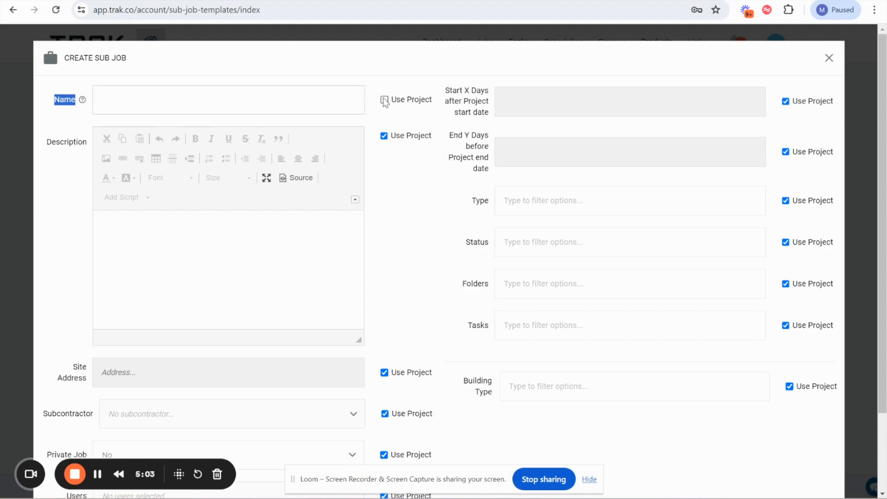
click(83, 102)
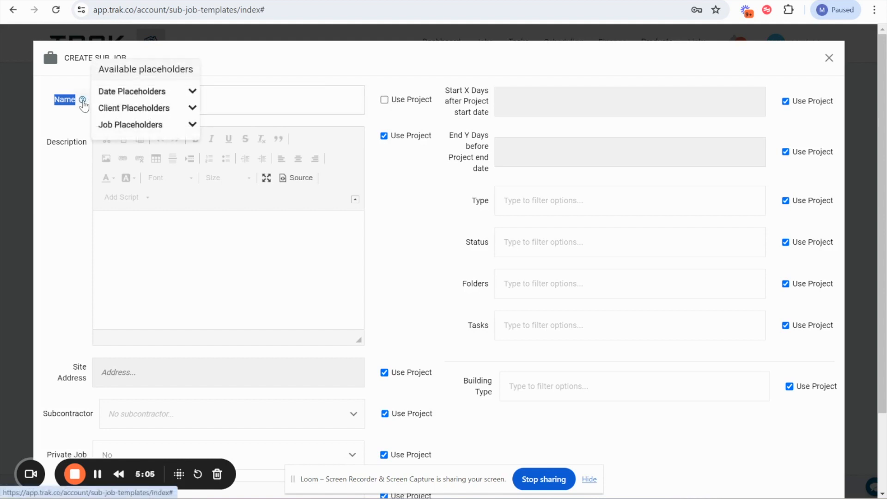
click(126, 126)
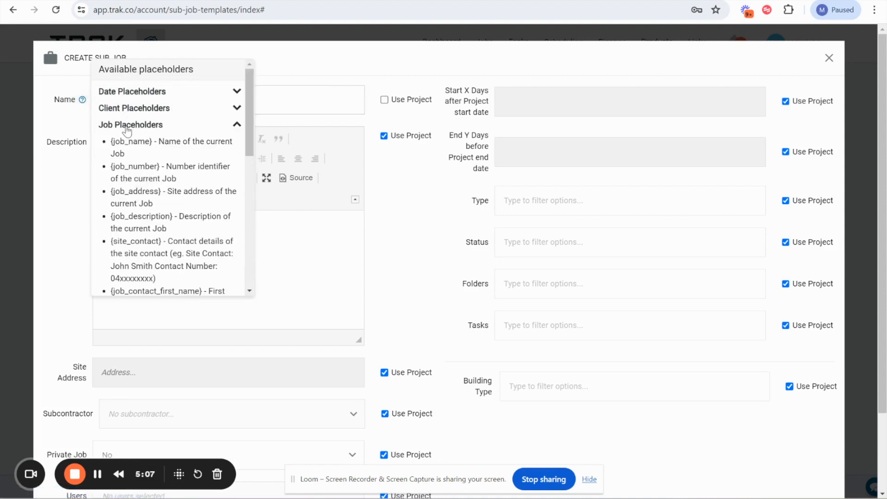
drag(110, 141, 152, 143)
key(ctrl+c)
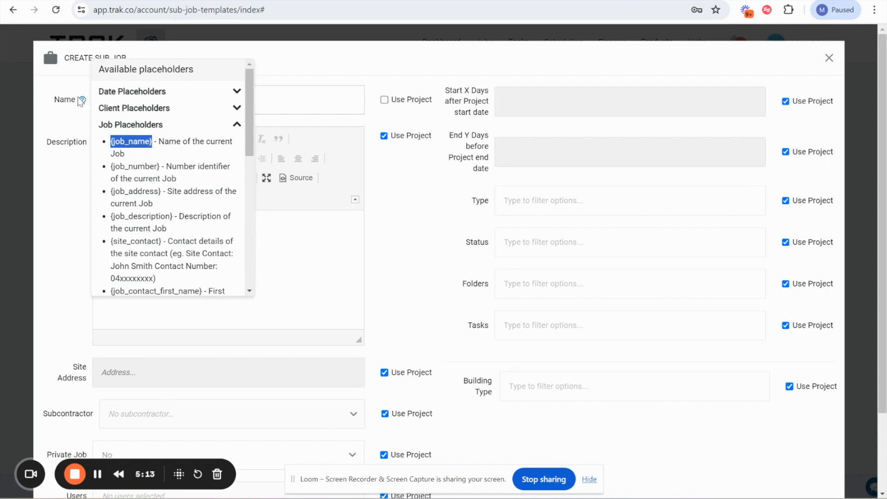
click(114, 103)
key(ctrl+v)
text(- Plumbing)
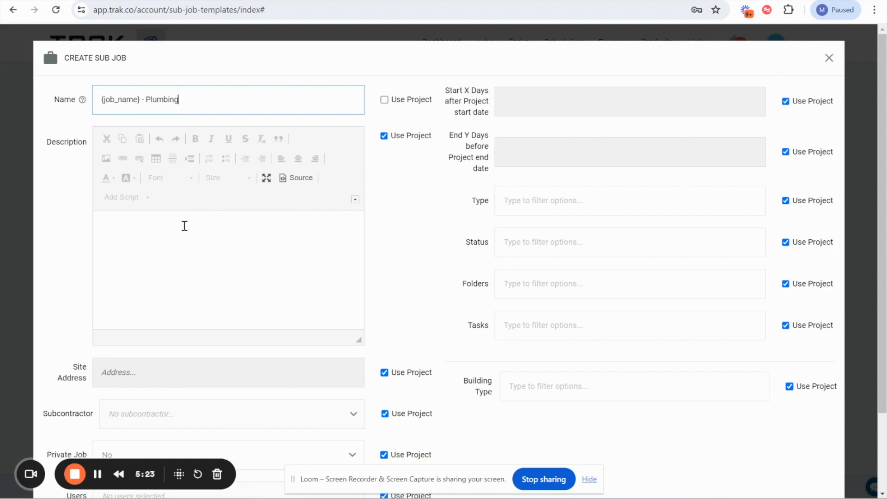
Step: Override the project's type and status for the sub-job, setting the type to Plumbing and the status to In Progress
click(786, 201)
click(600, 202)
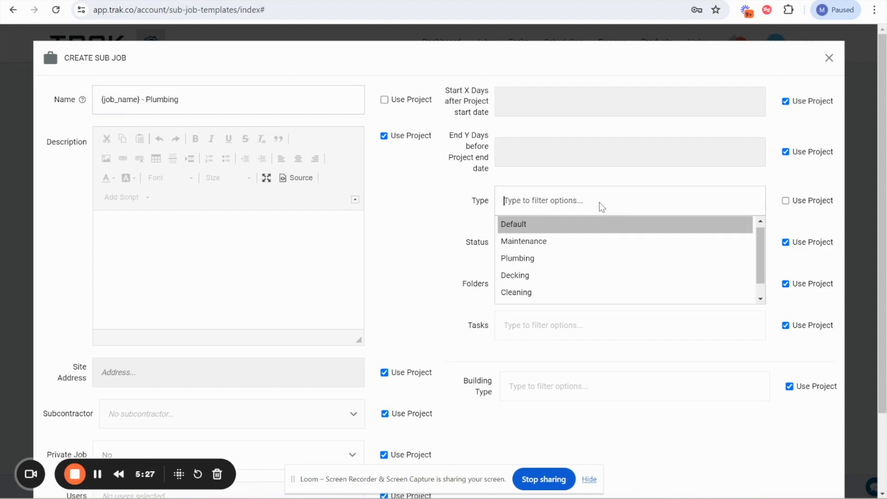
click(527, 262)
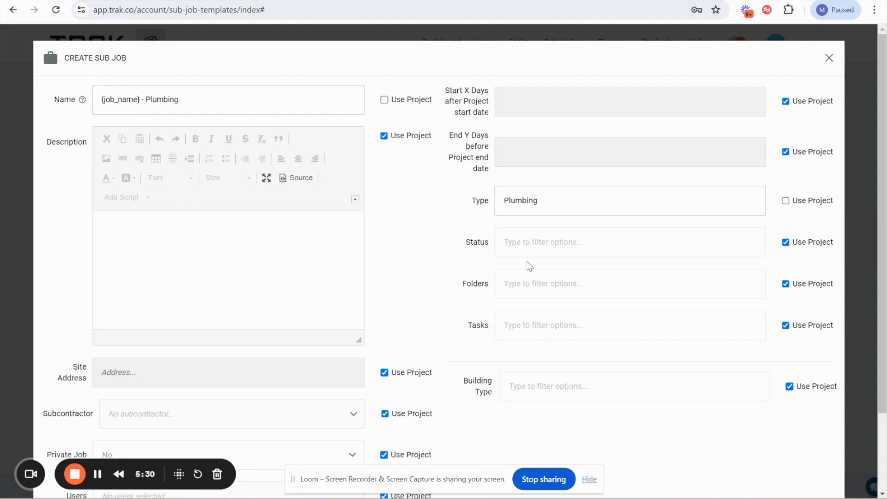
click(786, 242)
click(628, 249)
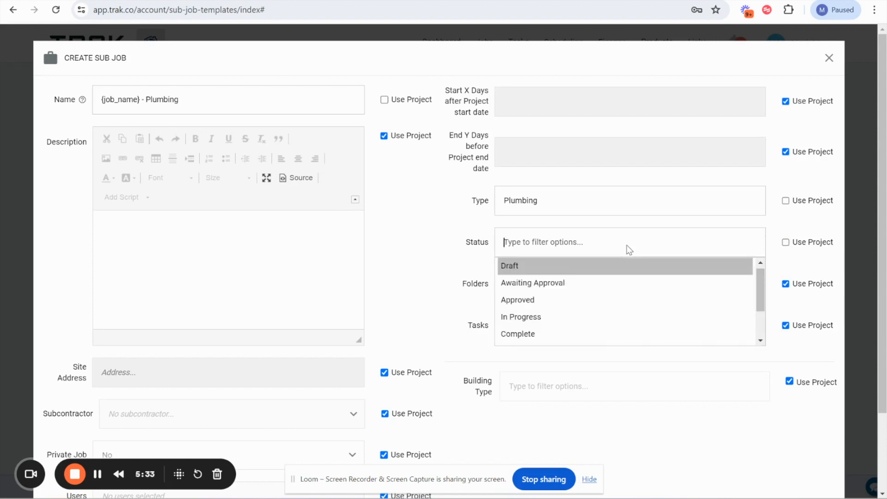
scroll(561, 301, down, 1)
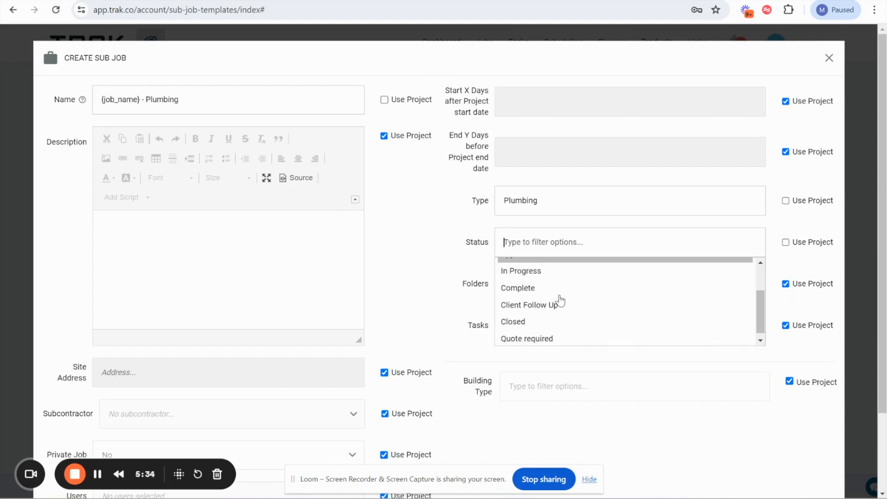
scroll(530, 310, up, 2)
click(529, 299)
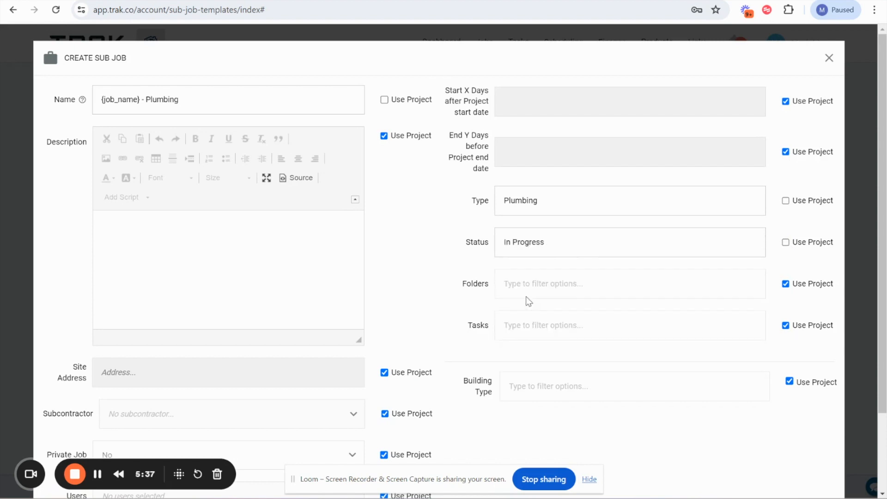
Step: Override the project's folders and tasks for the sub-job, adding the new homes folder and the Fix roof task
click(786, 283)
click(601, 283)
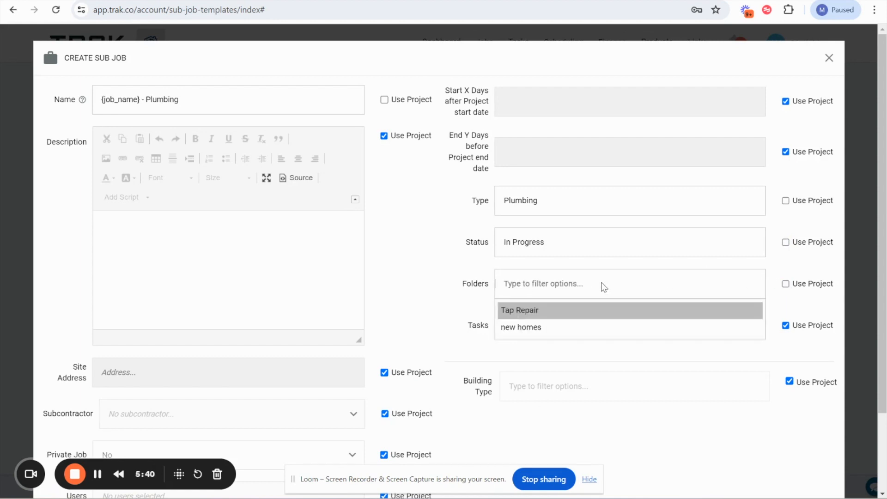
click(539, 328)
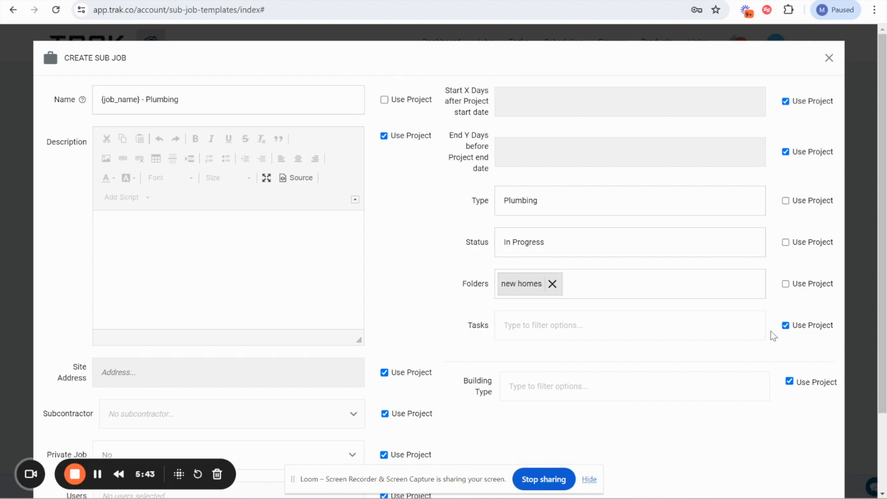
click(786, 325)
click(633, 334)
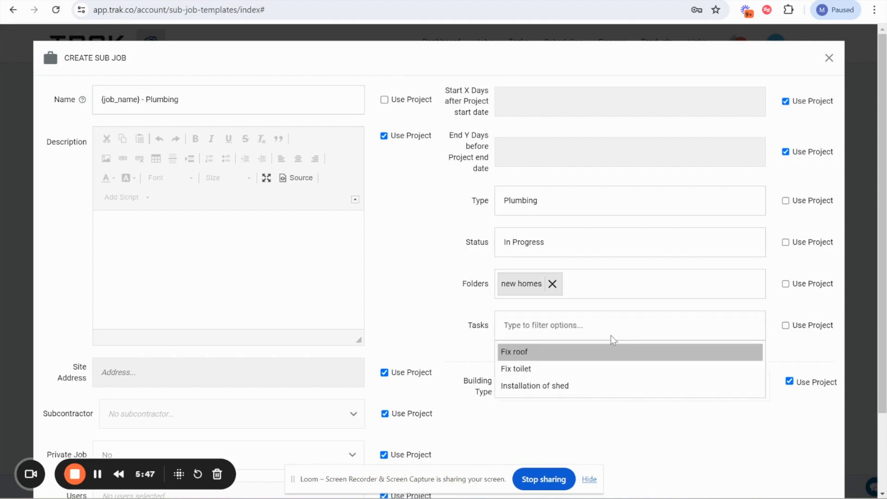
click(507, 352)
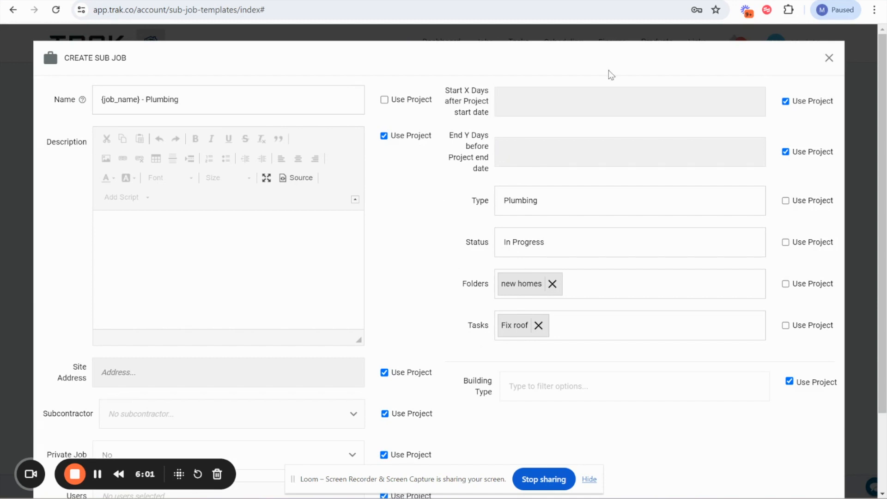
Step: Override the project's start date for the sub-job so that it starts 2 days after the project start date
click(786, 101)
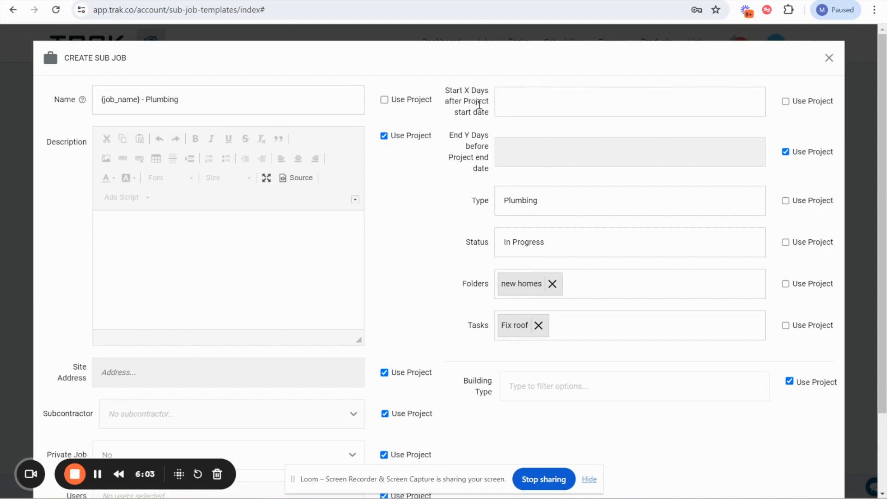
click(585, 103)
text(2)
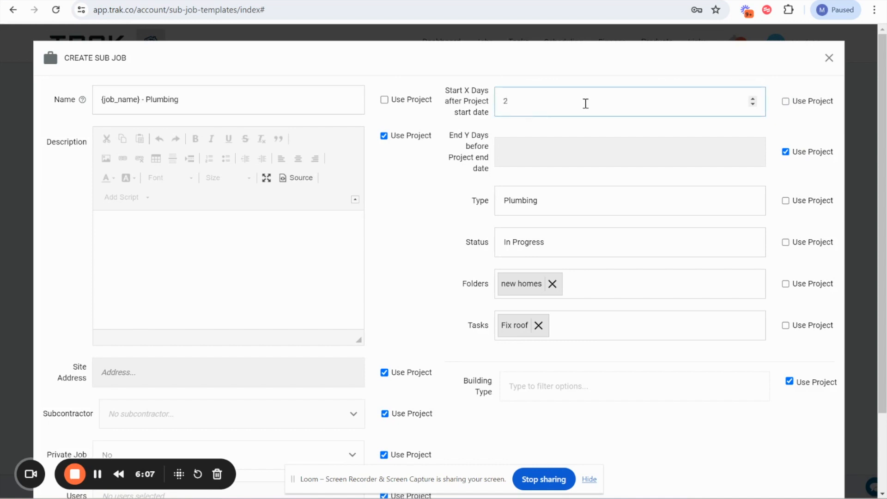
click(410, 196)
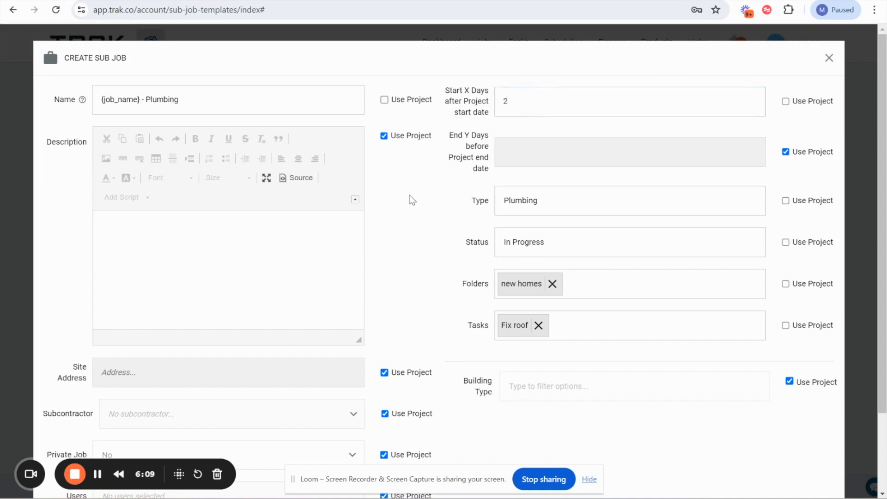
scroll(428, 235, down, 2)
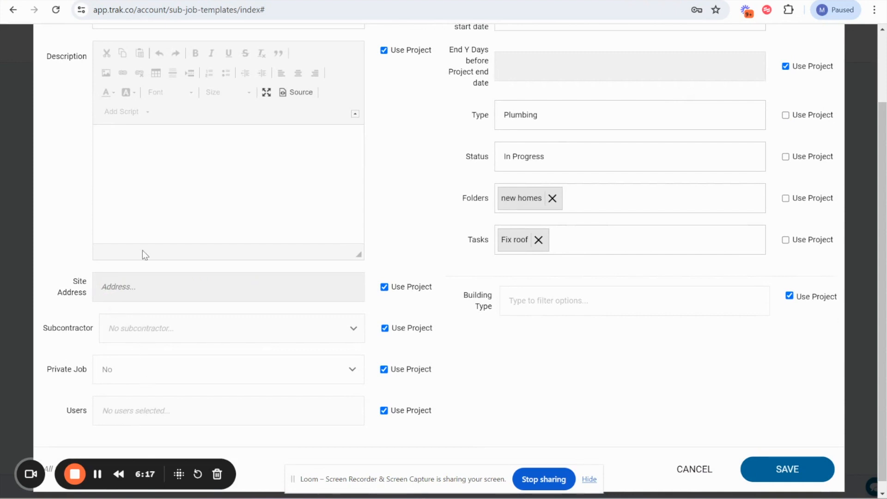
Step: Review the sub-job's settings and save the plumbing sub-job into the Home build template
scroll(169, 198, up, 2)
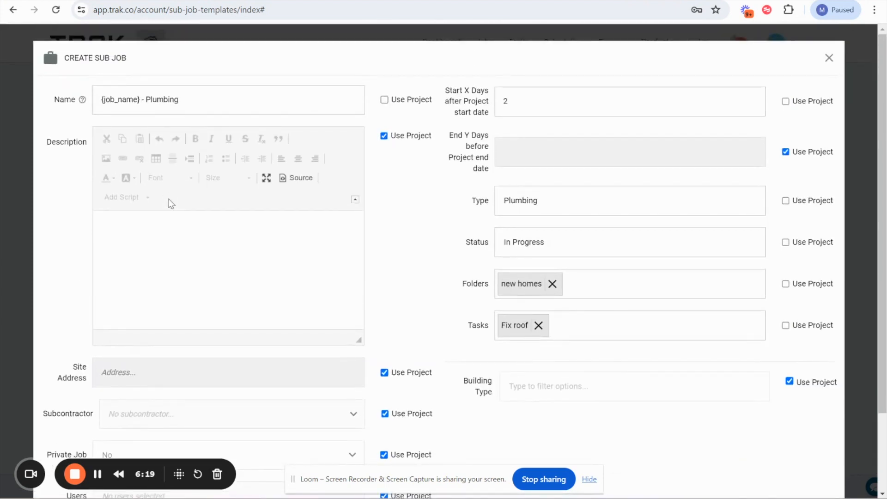
scroll(325, 184, down, 2)
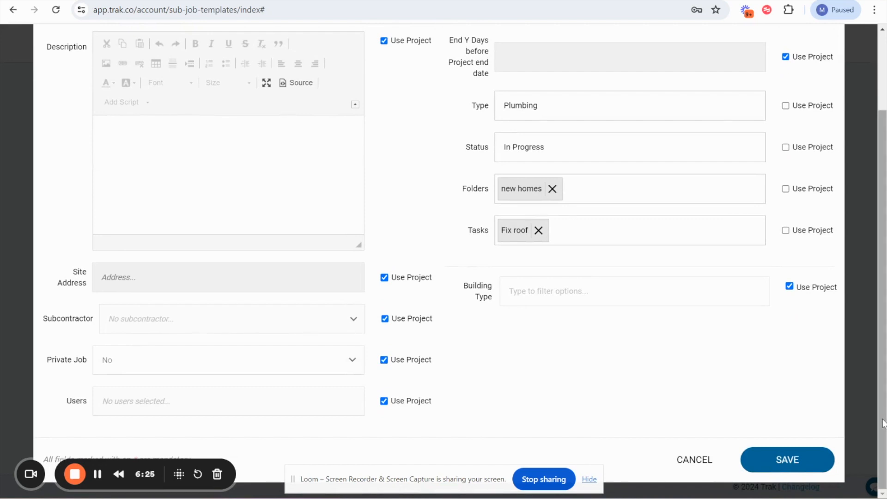
click(797, 459)
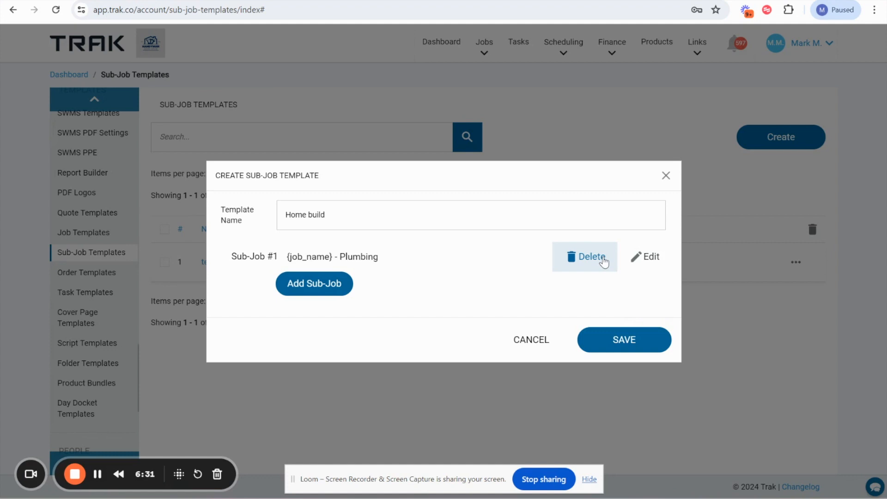
click(301, 288)
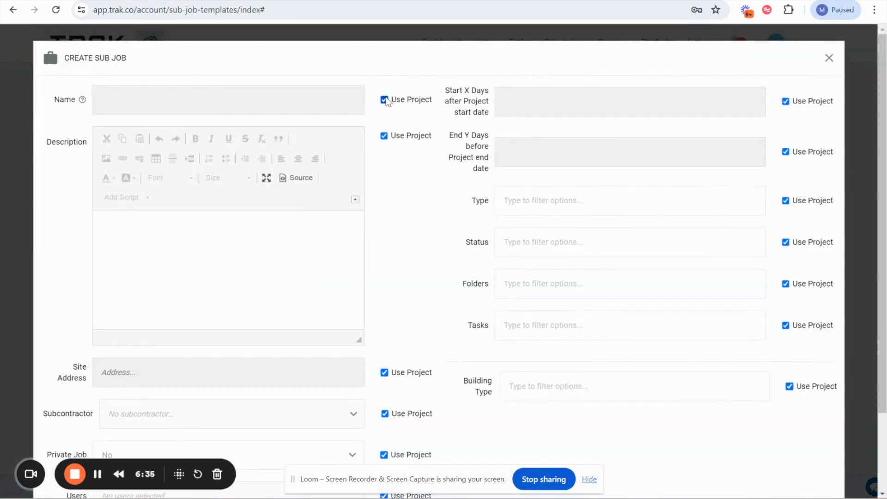
click(385, 100)
click(165, 105)
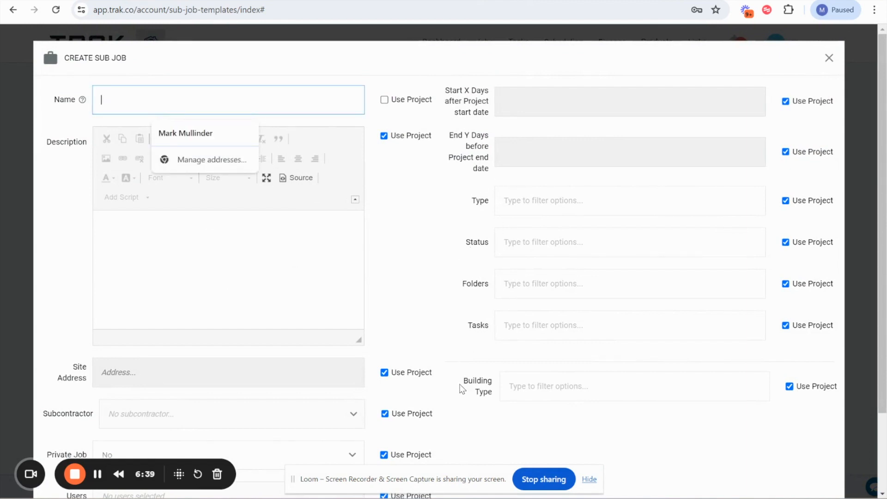
scroll(395, 248, down, 2)
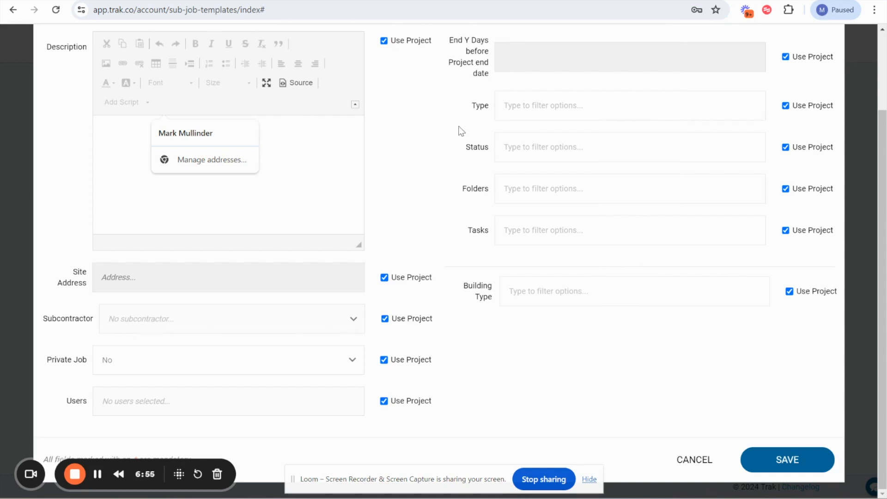
scroll(457, 133, up, 3)
click(830, 58)
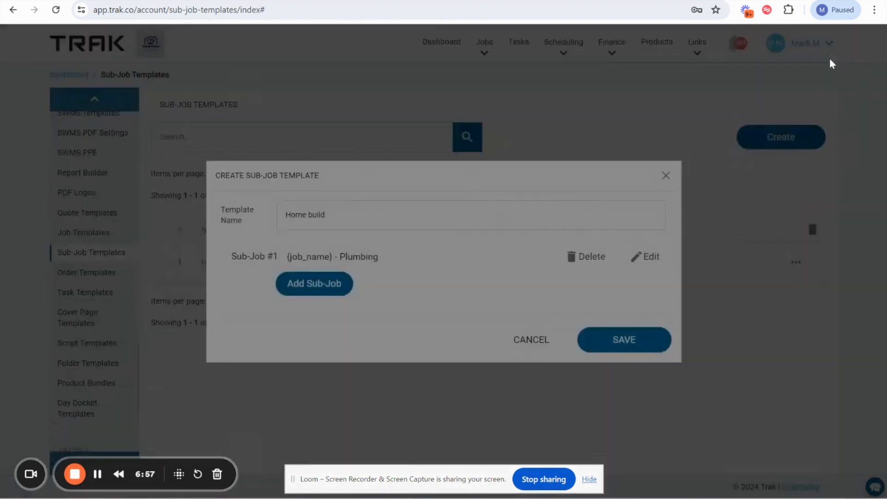
Step: Save the Home build sub-job template
click(608, 344)
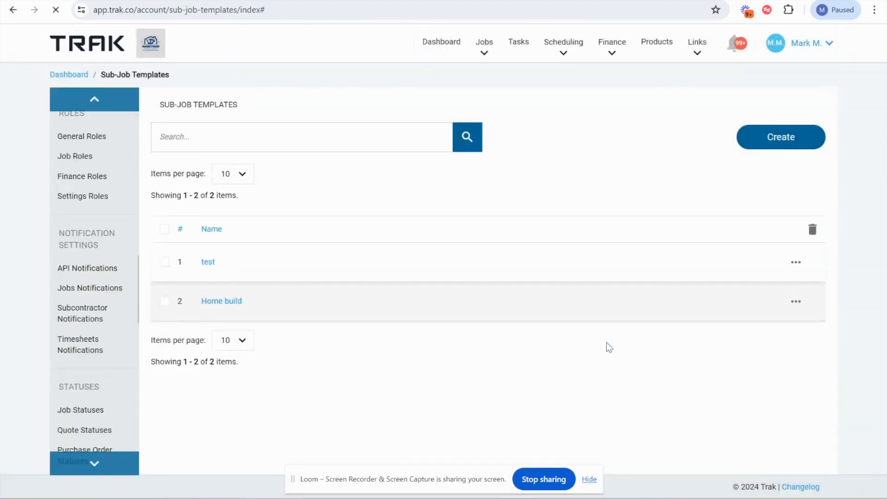
Step: Try adding the Home build sub-job template to the details of the existing Gas Reconnection Works - Eltham job
click(434, 41)
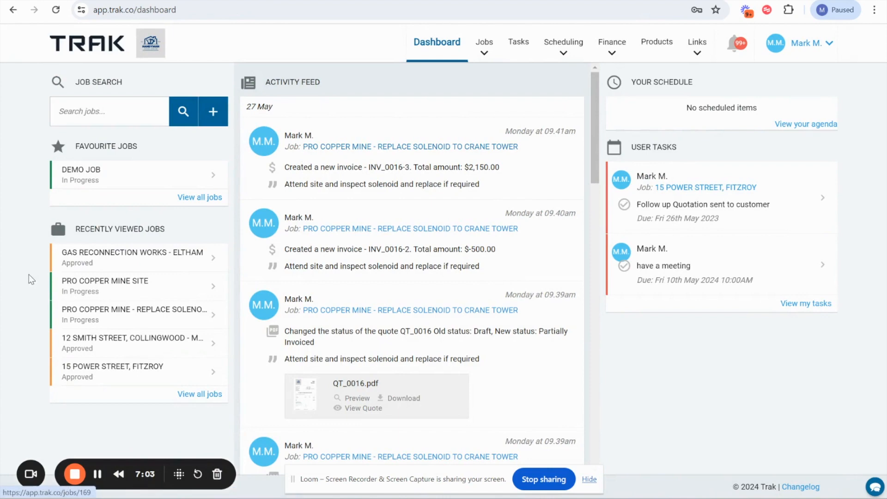
click(123, 255)
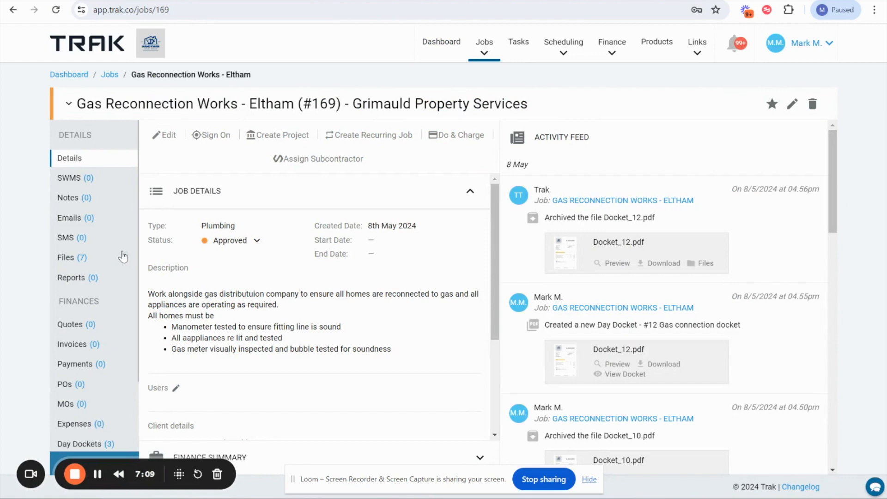
click(167, 135)
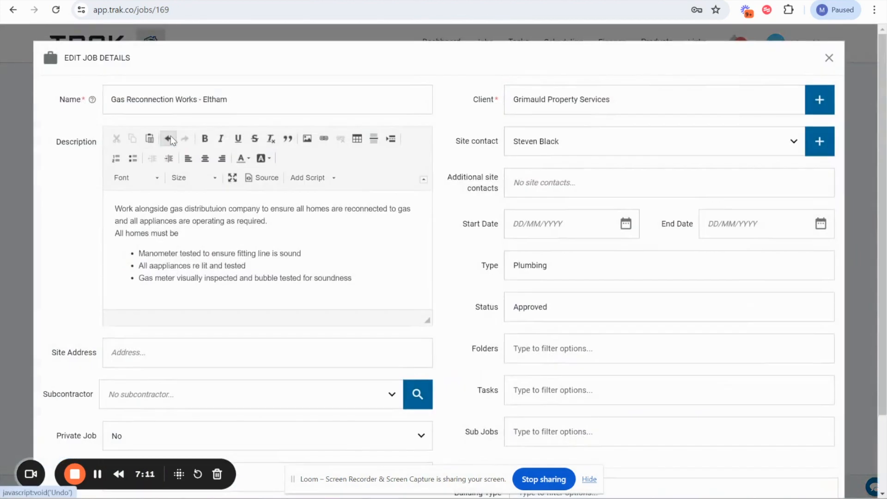
scroll(441, 337, down, 2)
click(518, 339)
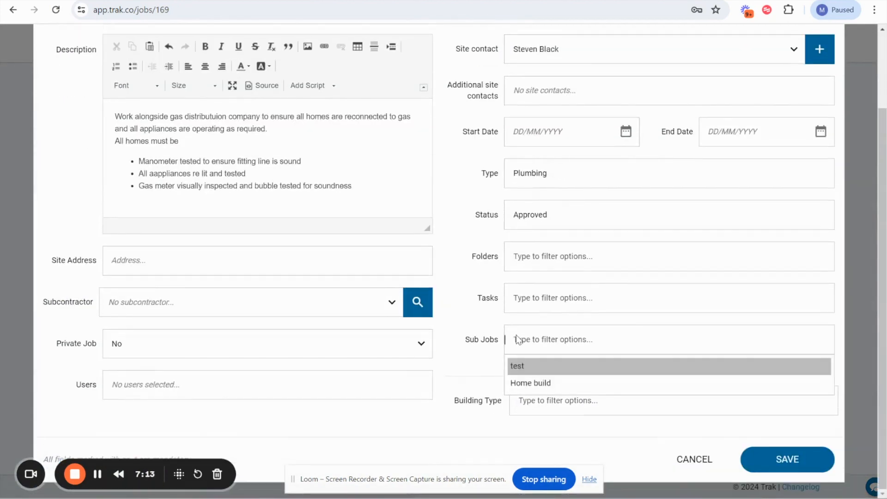
click(524, 383)
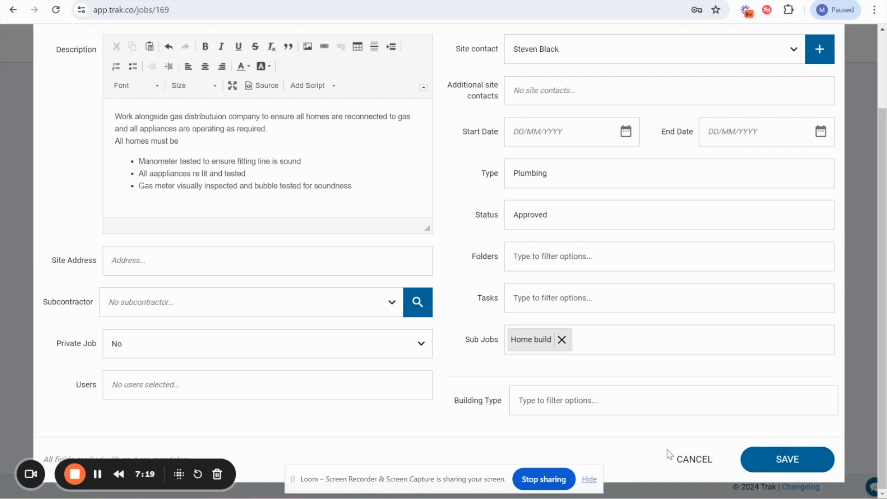
scroll(701, 293, up, 2)
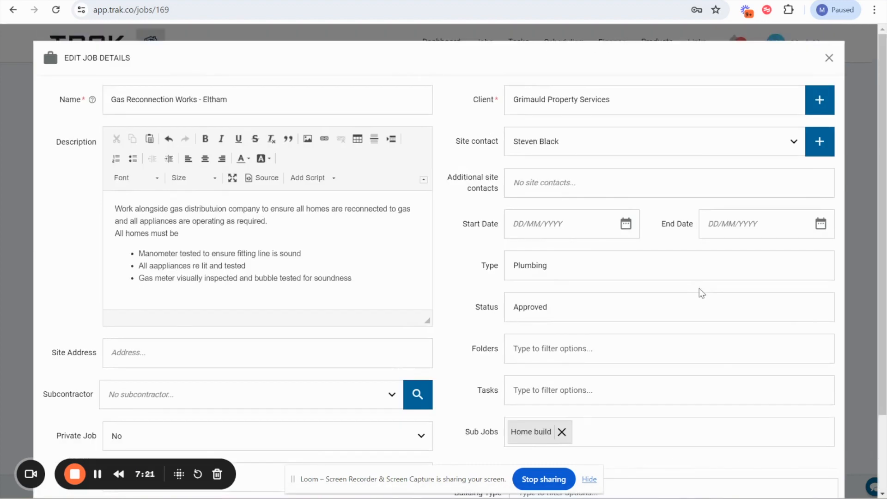
click(829, 58)
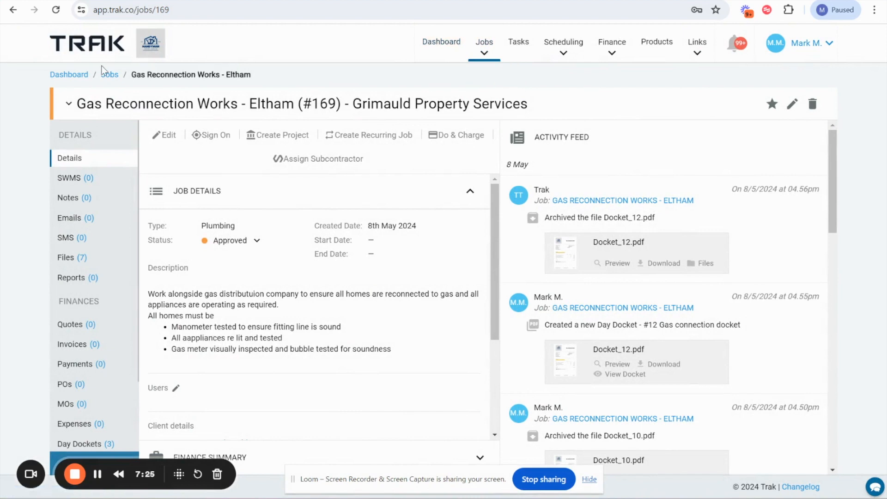
Step: Examine which sub-job templates and project details a new job form offers, starting from the projects list, and close the form
click(478, 48)
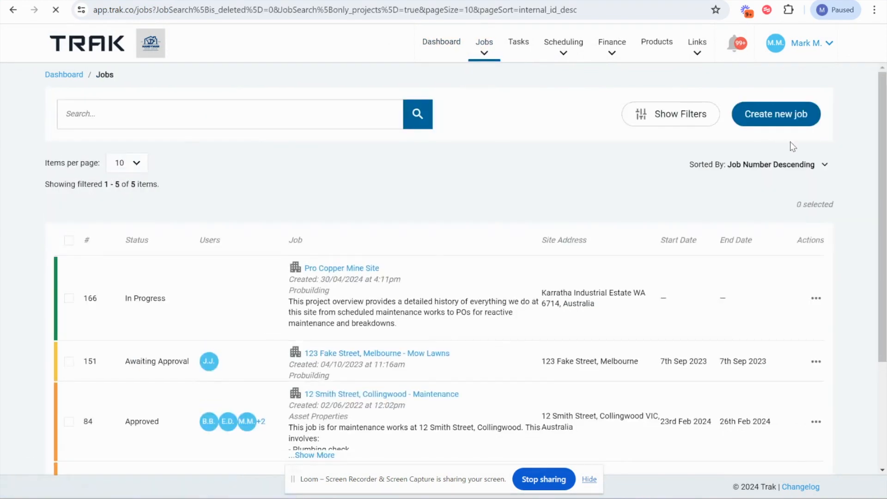
click(775, 119)
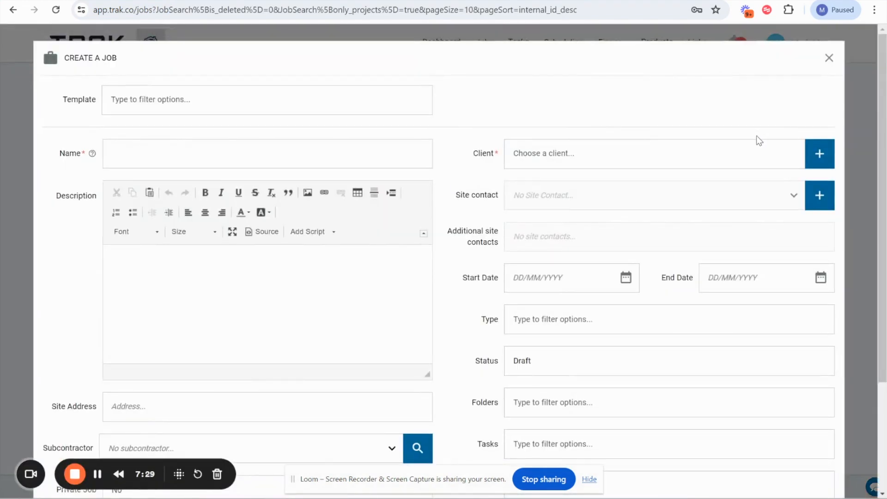
scroll(570, 269, down, 2)
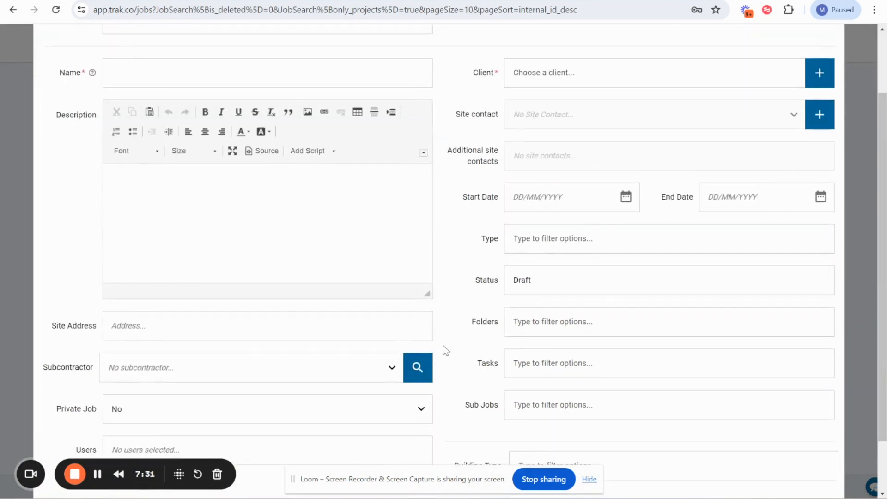
click(536, 407)
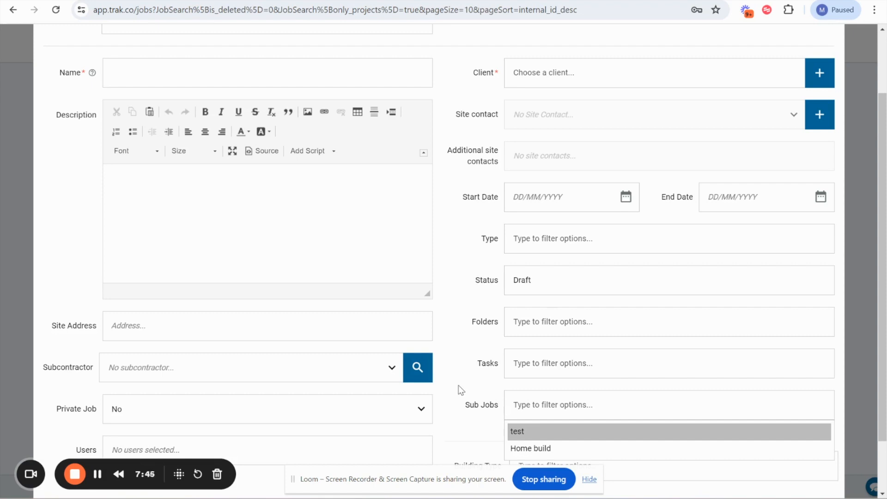
double_click(483, 73)
double_click(468, 115)
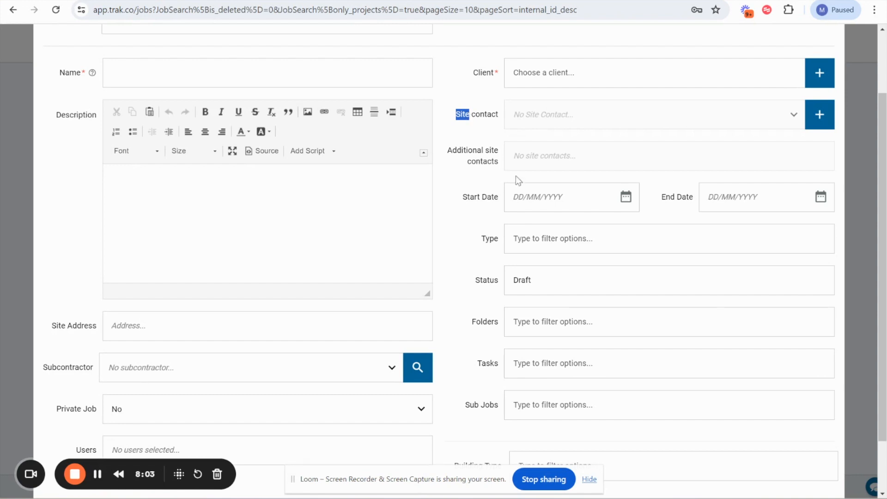
scroll(793, 138, up, 2)
click(830, 58)
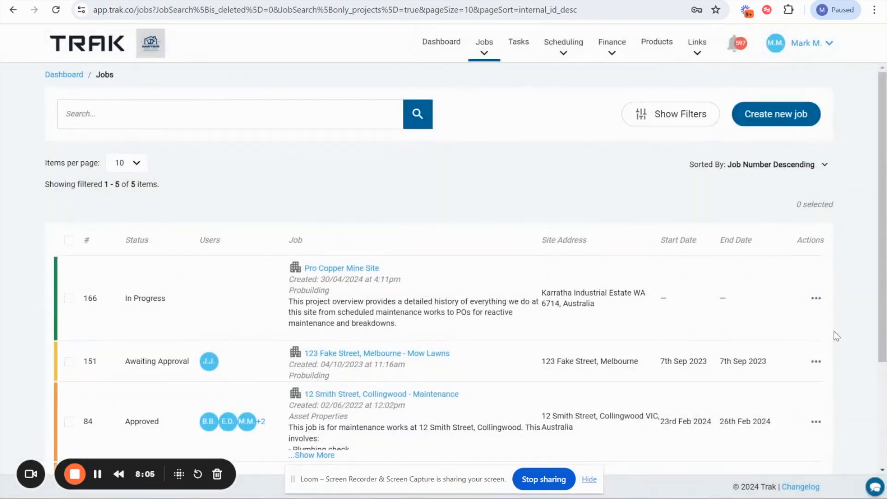